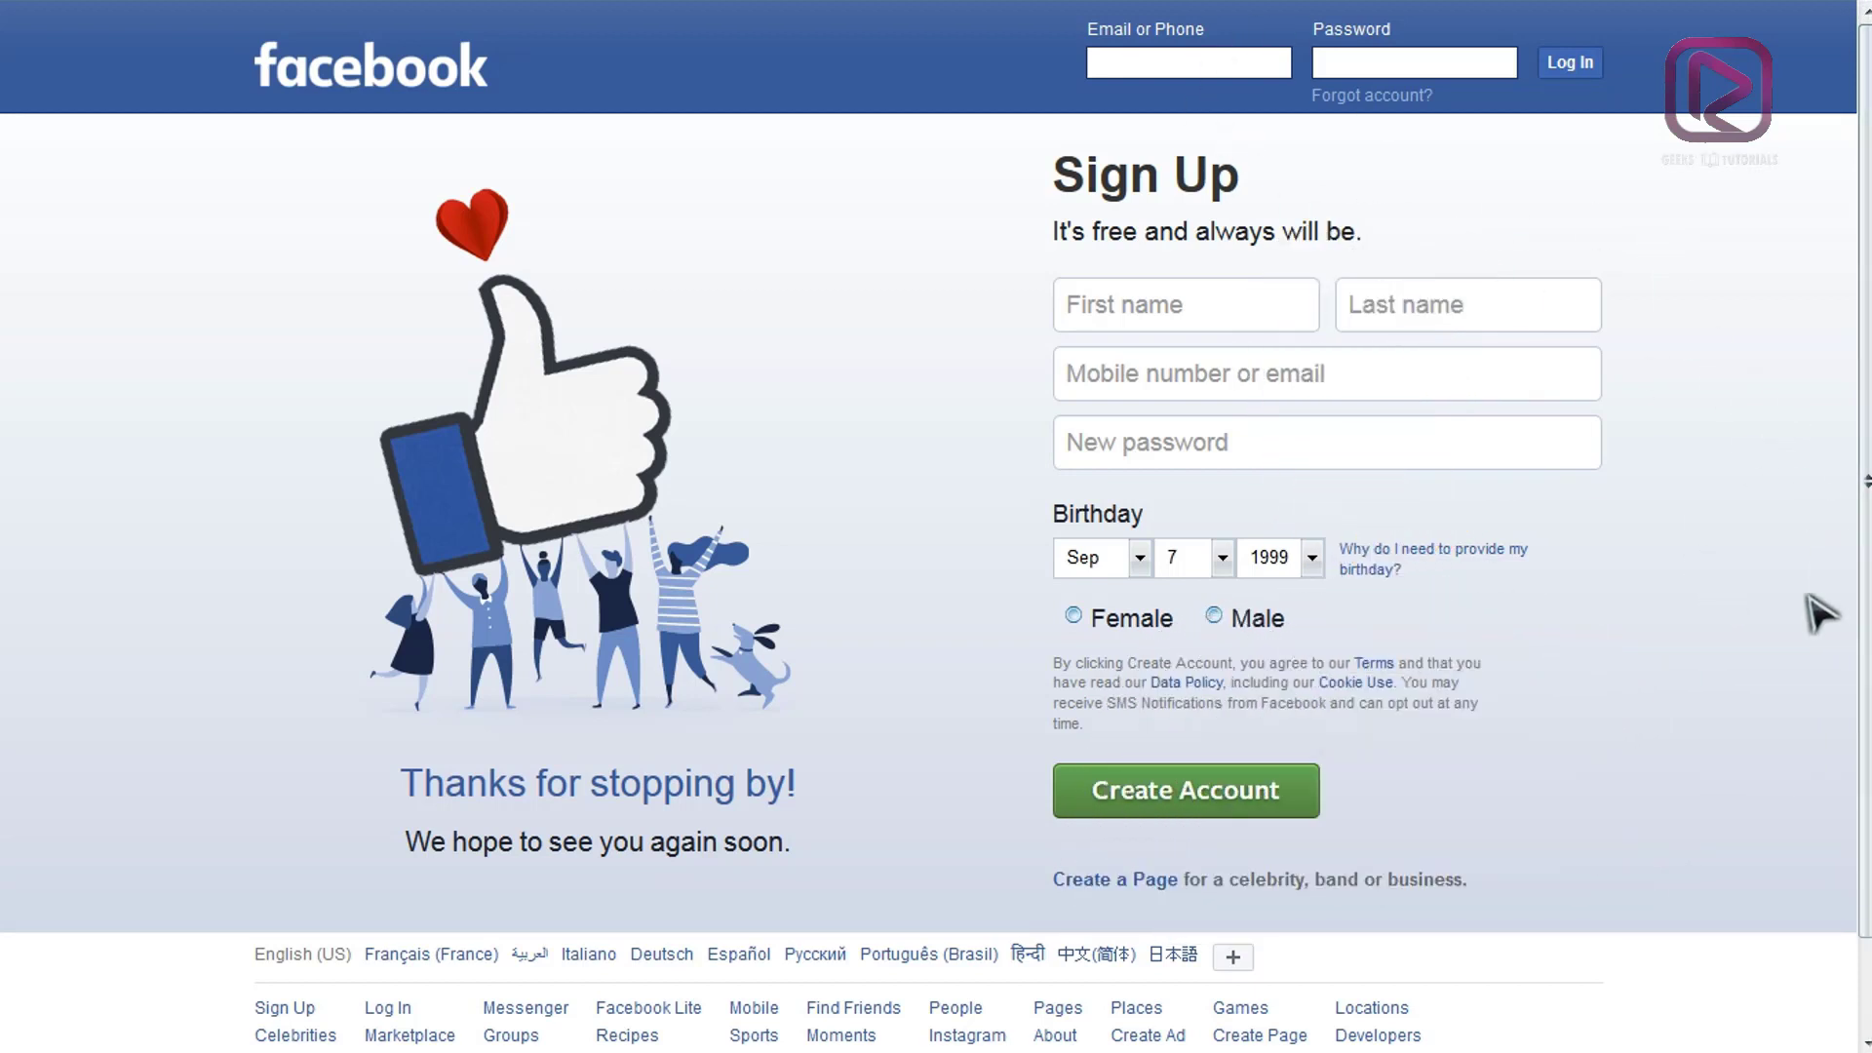
Log in to the locked Facebook account with the saved email and password
{"action": "left_click", "coordinate": [1150, 62]}
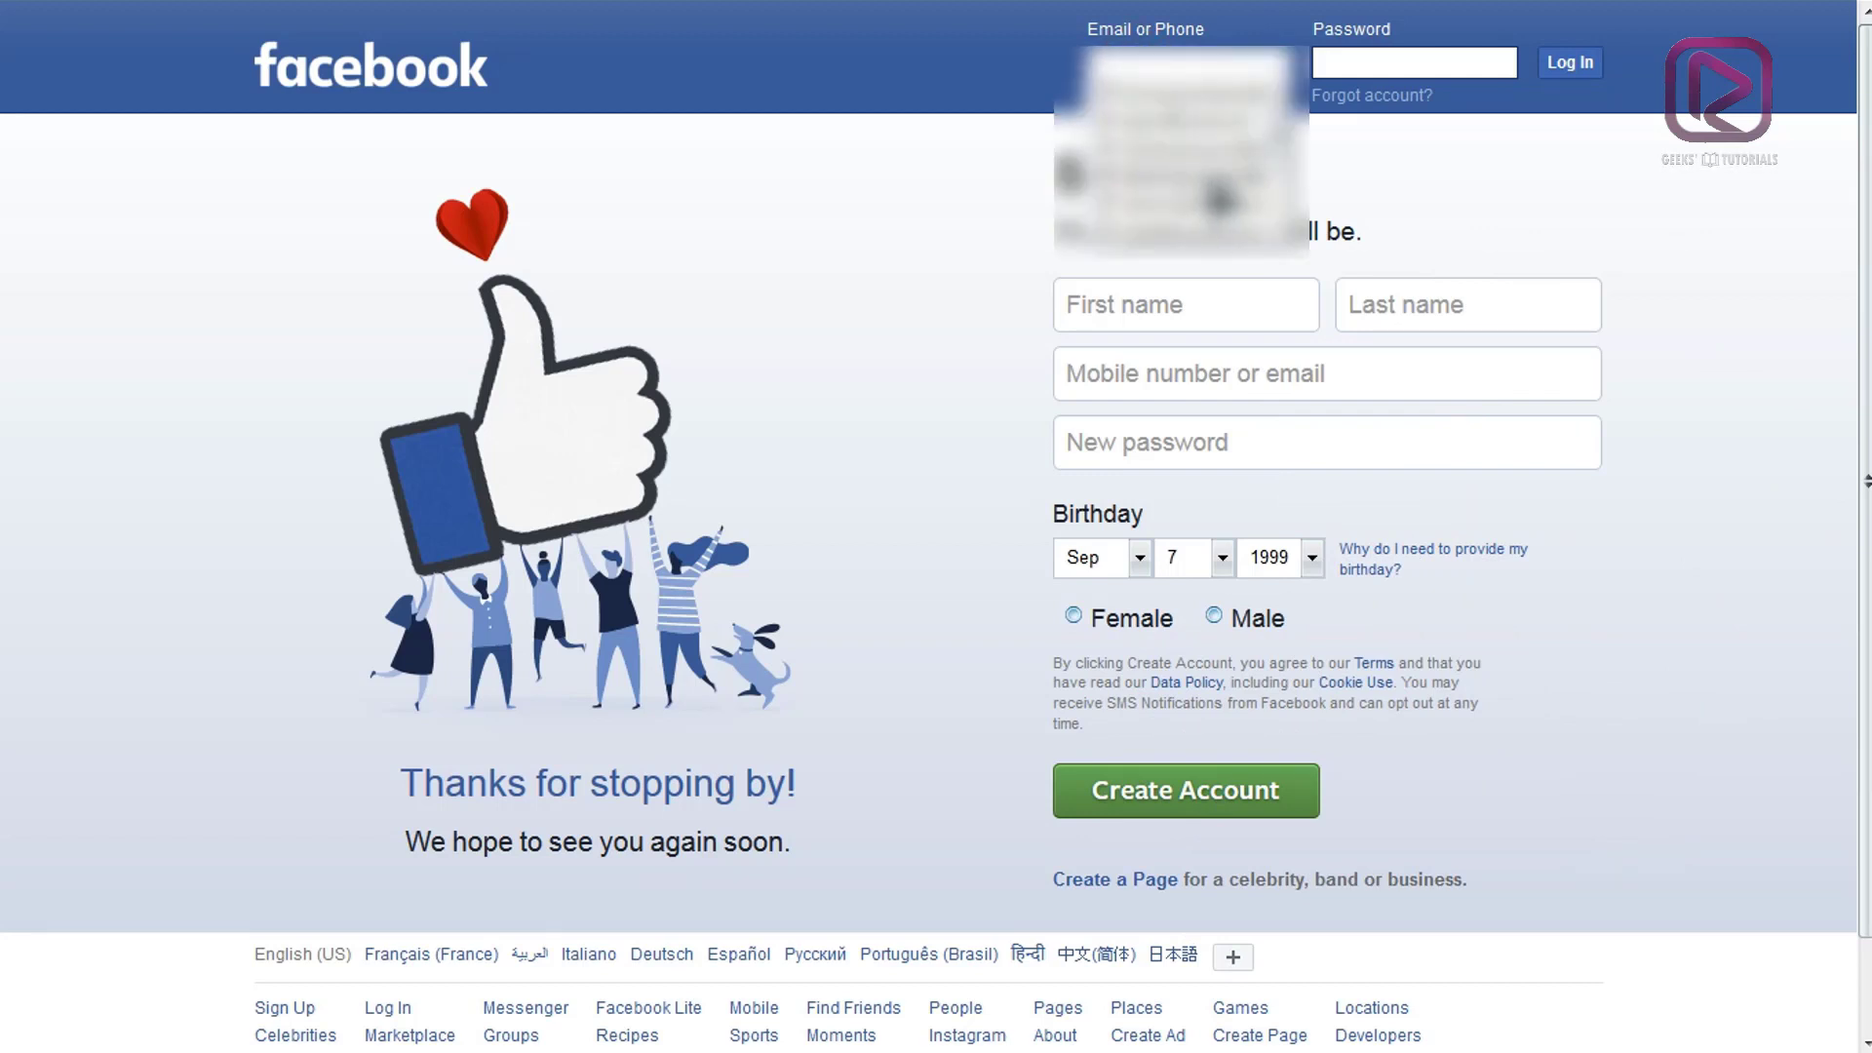
{"action": "left_click", "coordinate": [1215, 187]}
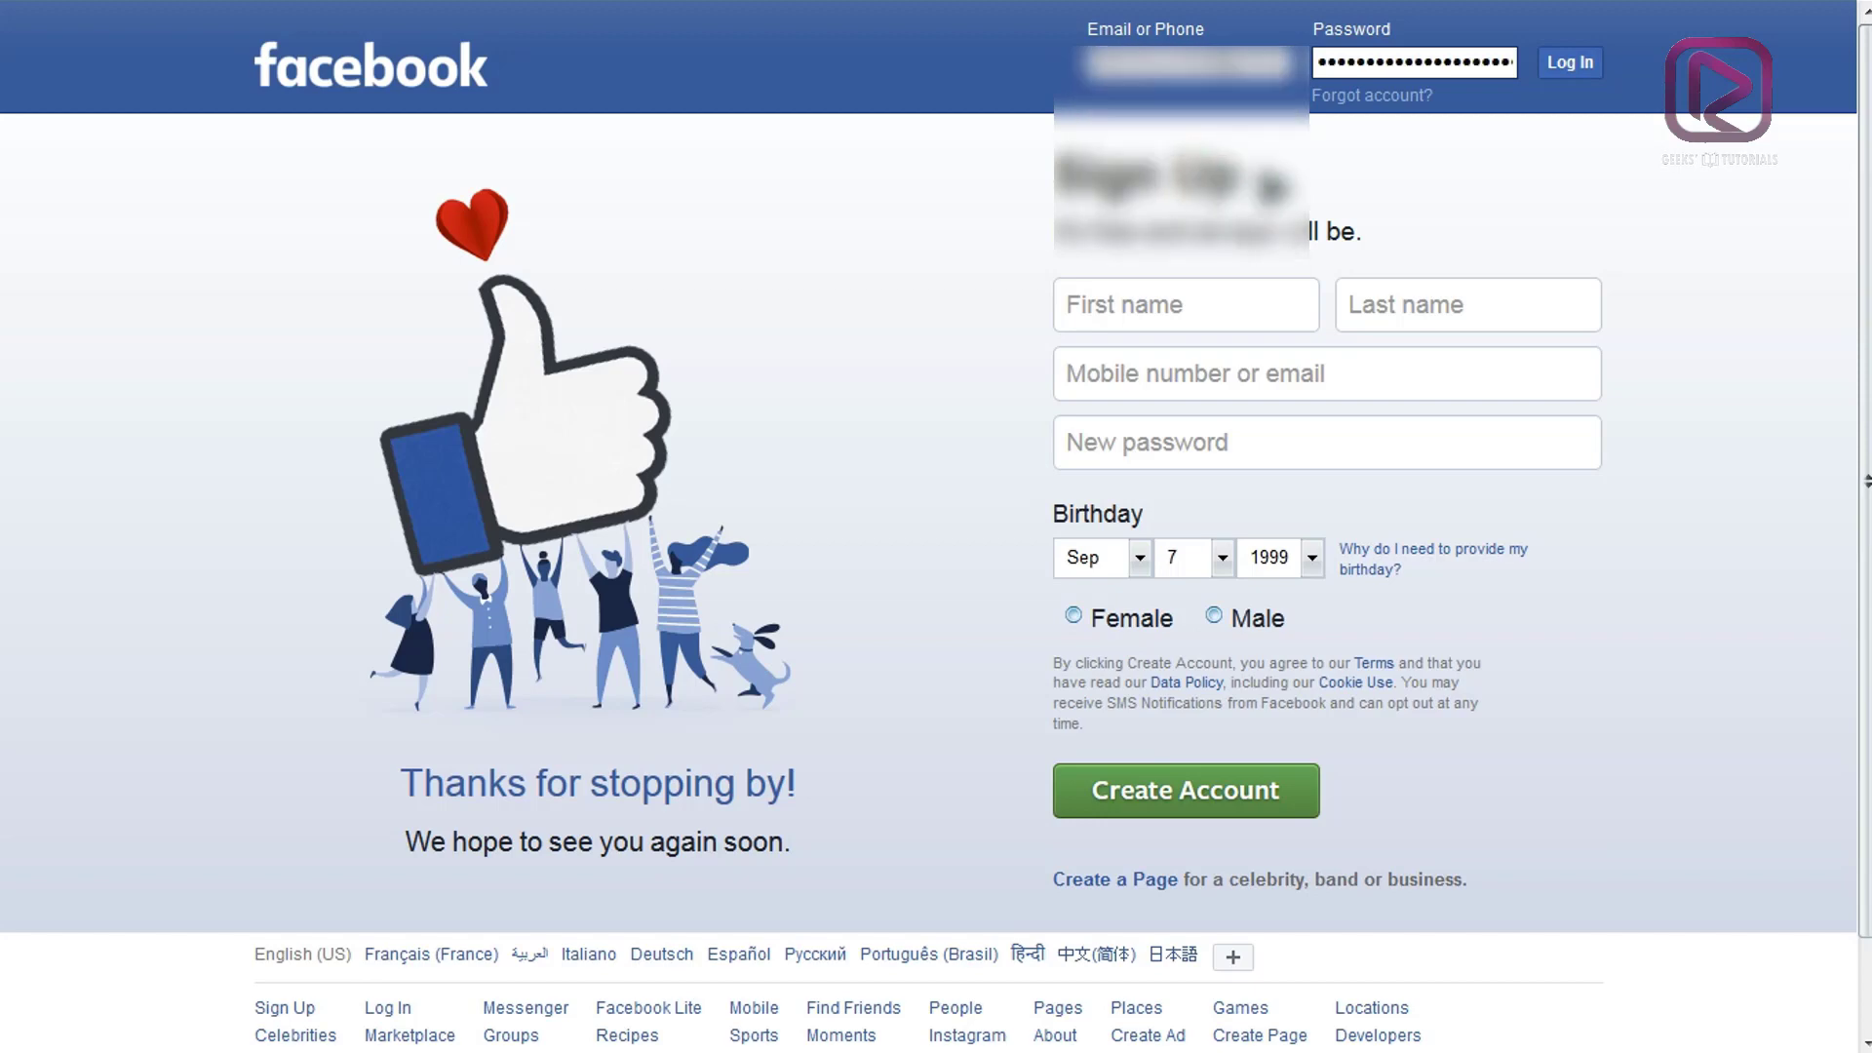
{"action": "left_click", "coordinate": [1568, 62]}
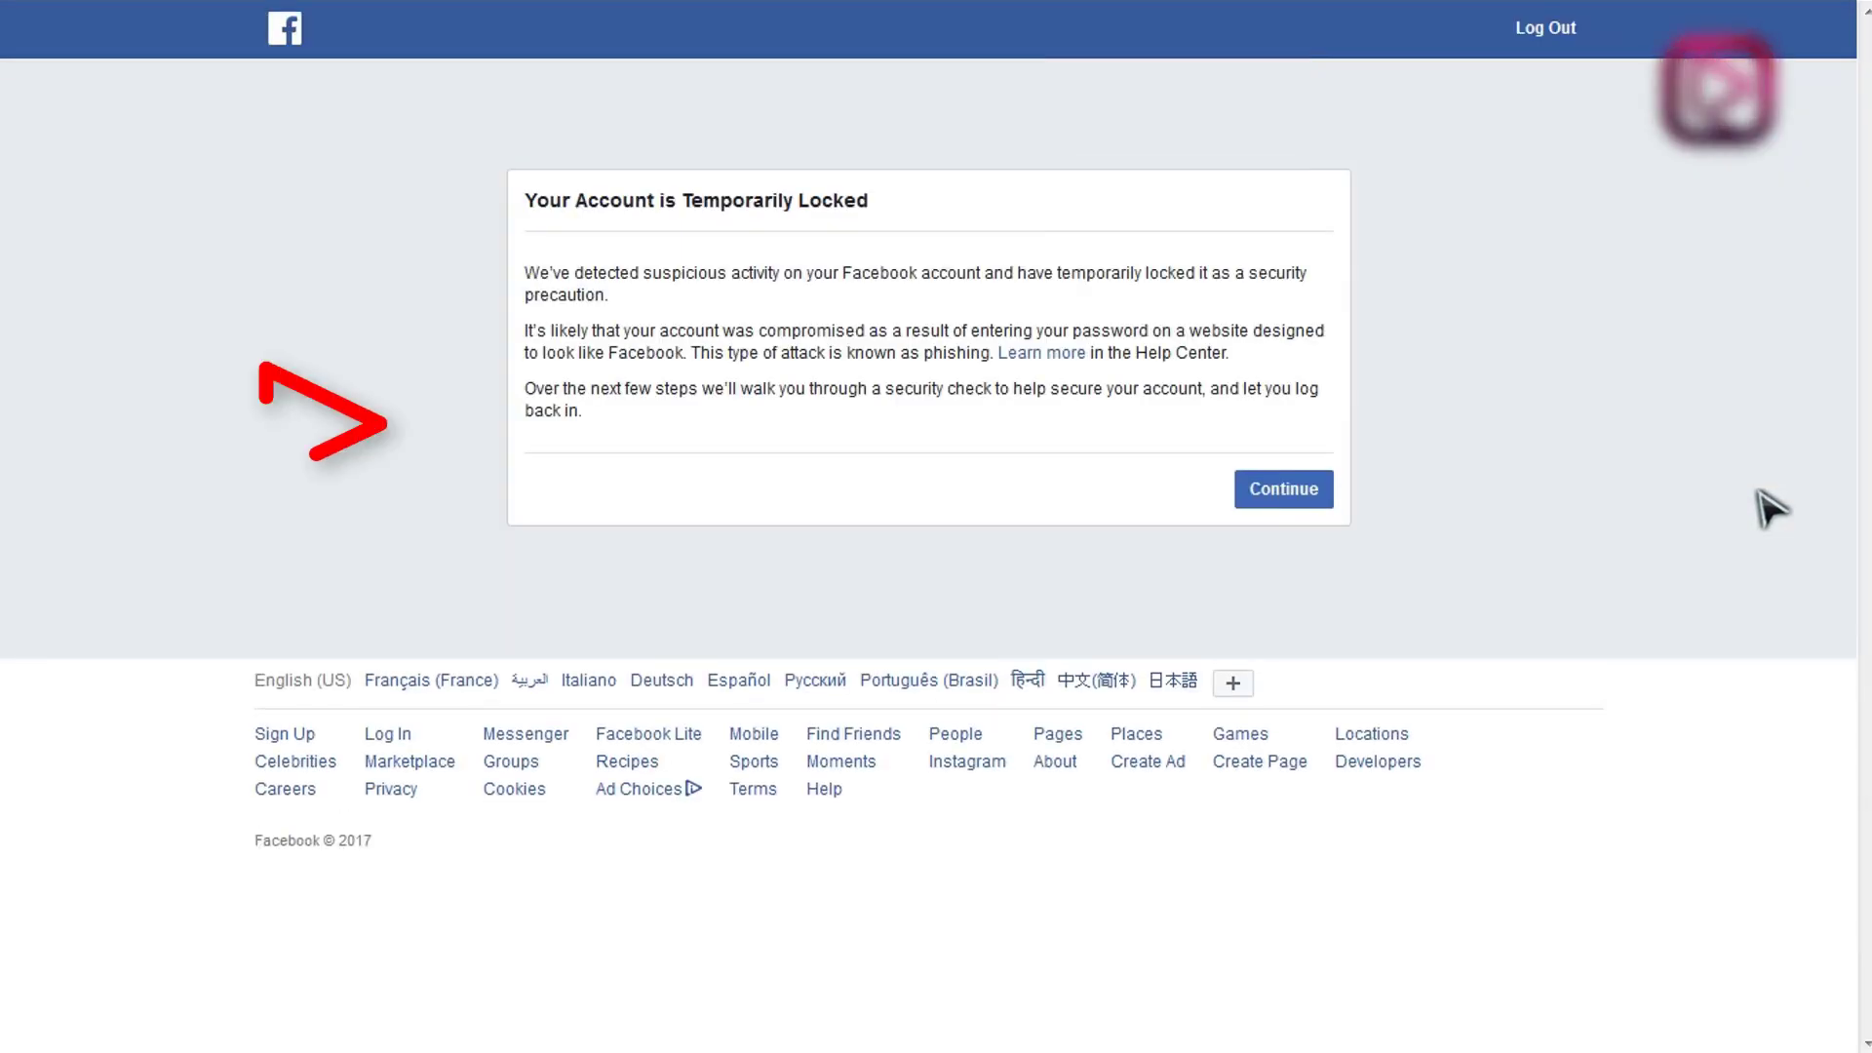
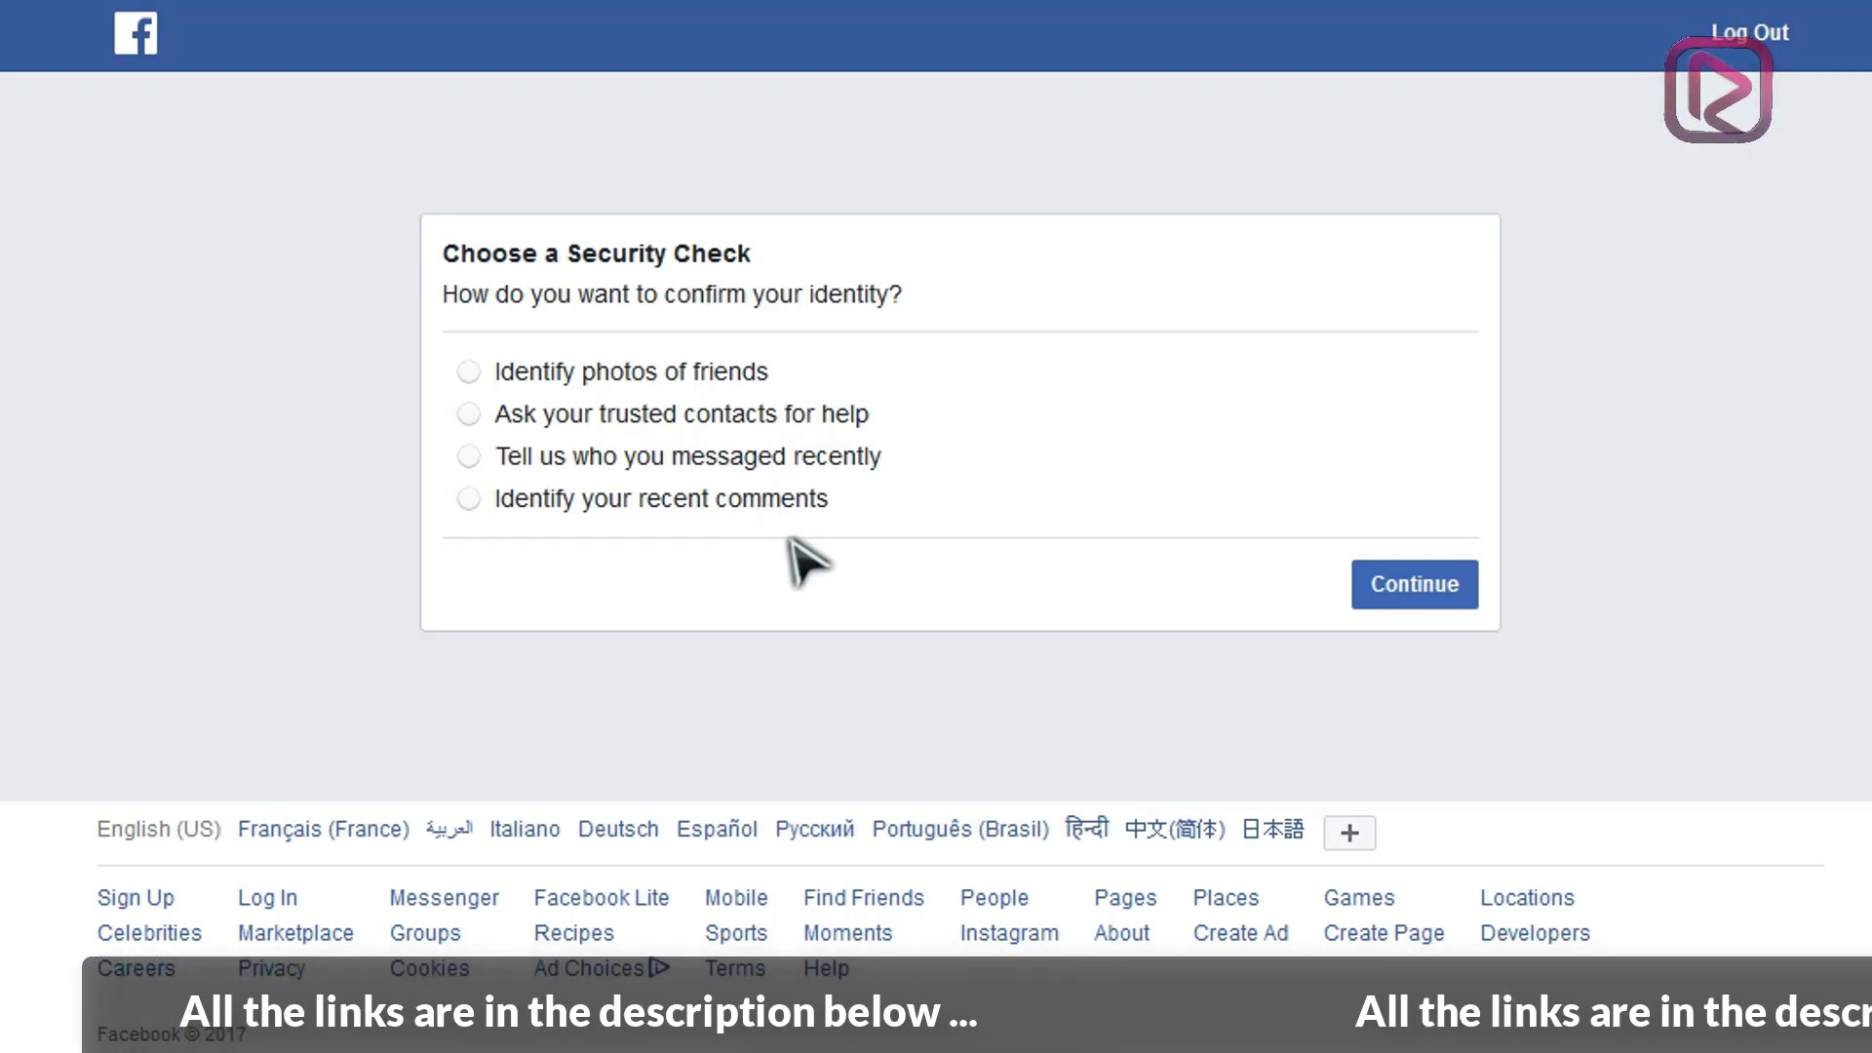
Choose "Identify your recent comments" as the security check and proceed to the list of comments
{"action": "left_click", "coordinate": [670, 499]}
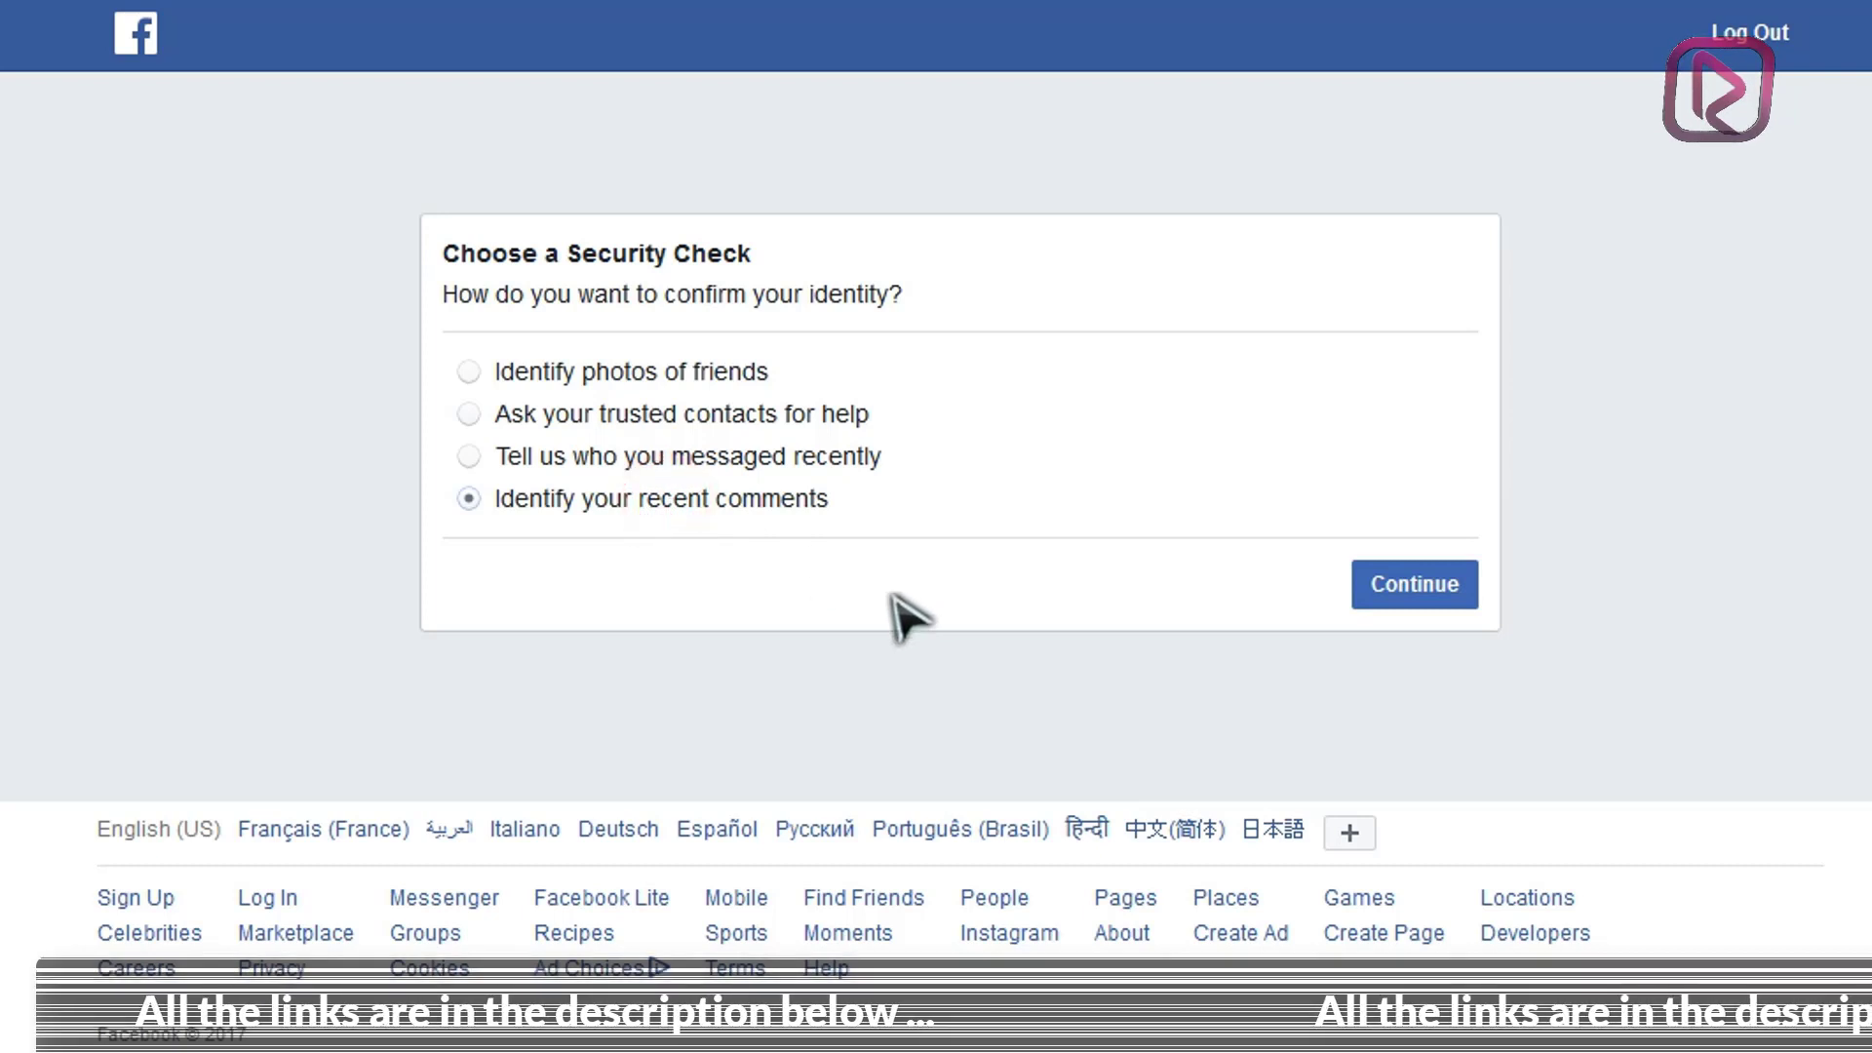
{"action": "left_click", "coordinate": [934, 592]}
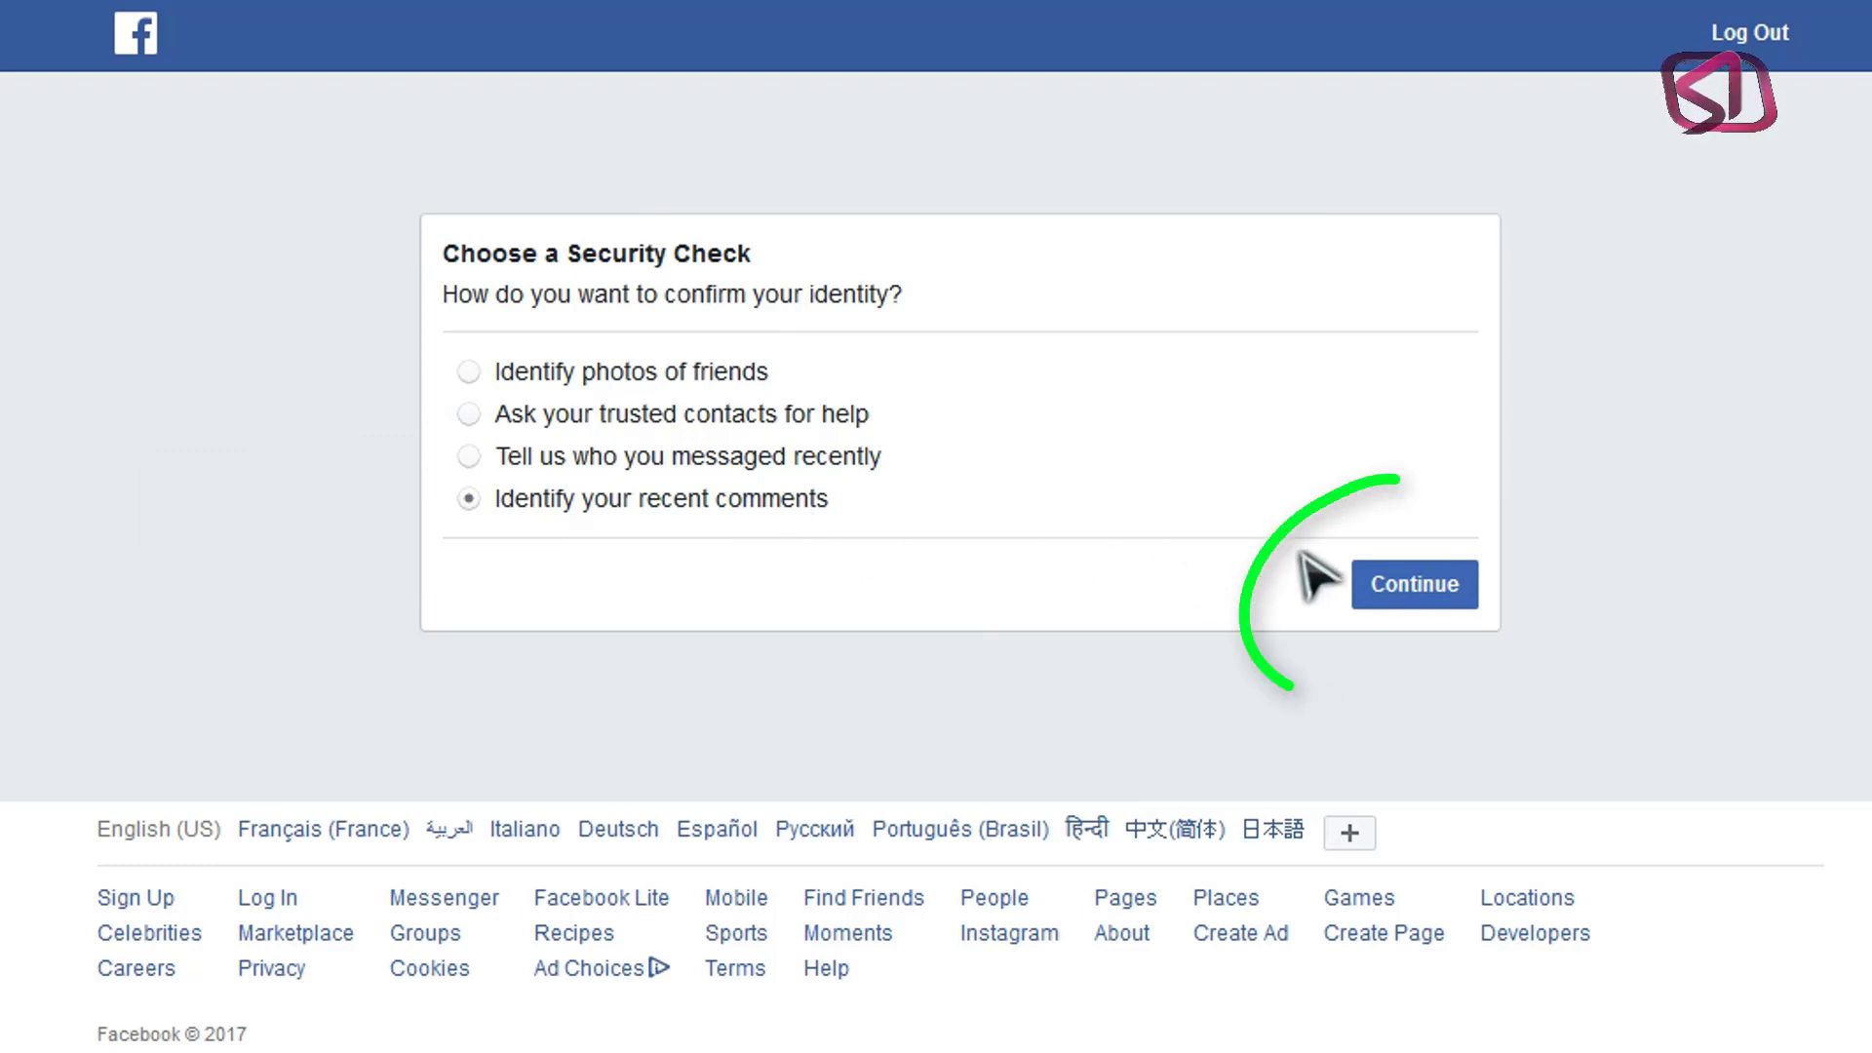
{"action": "left_click", "coordinate": [1410, 599]}
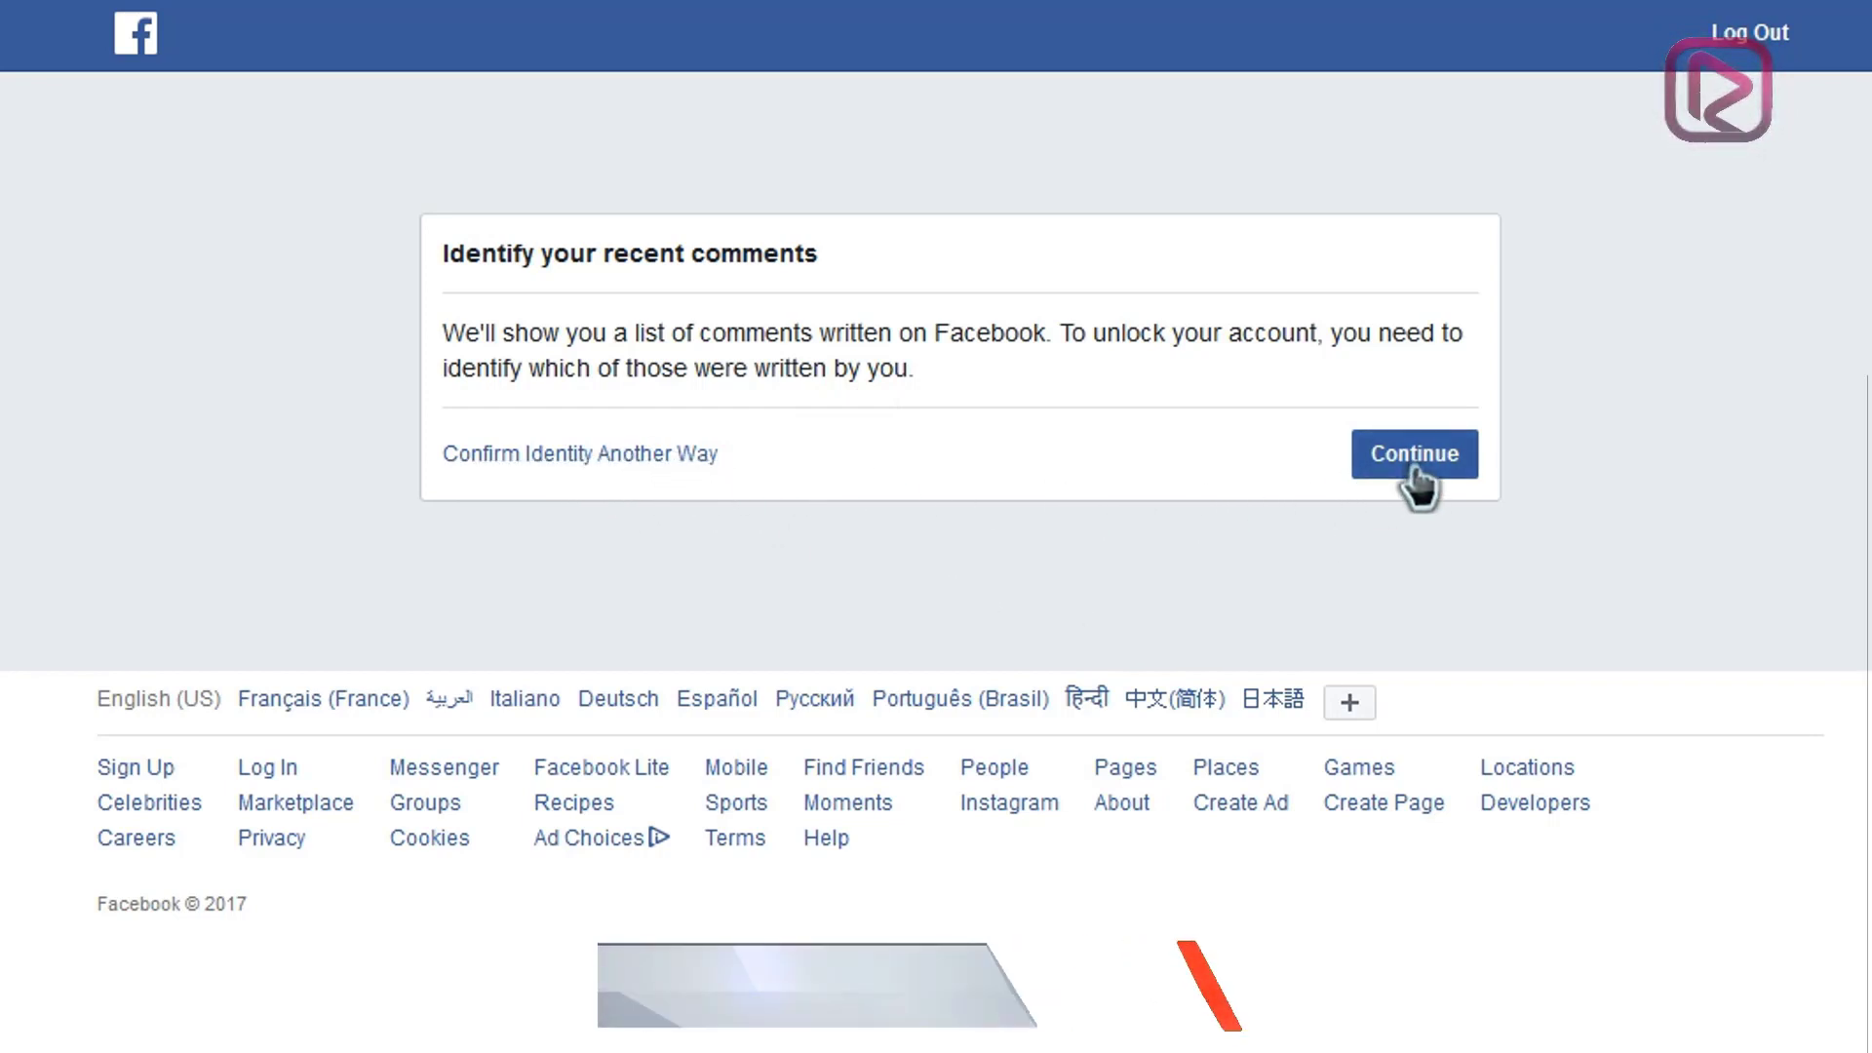
{"action": "left_click", "coordinate": [1459, 484]}
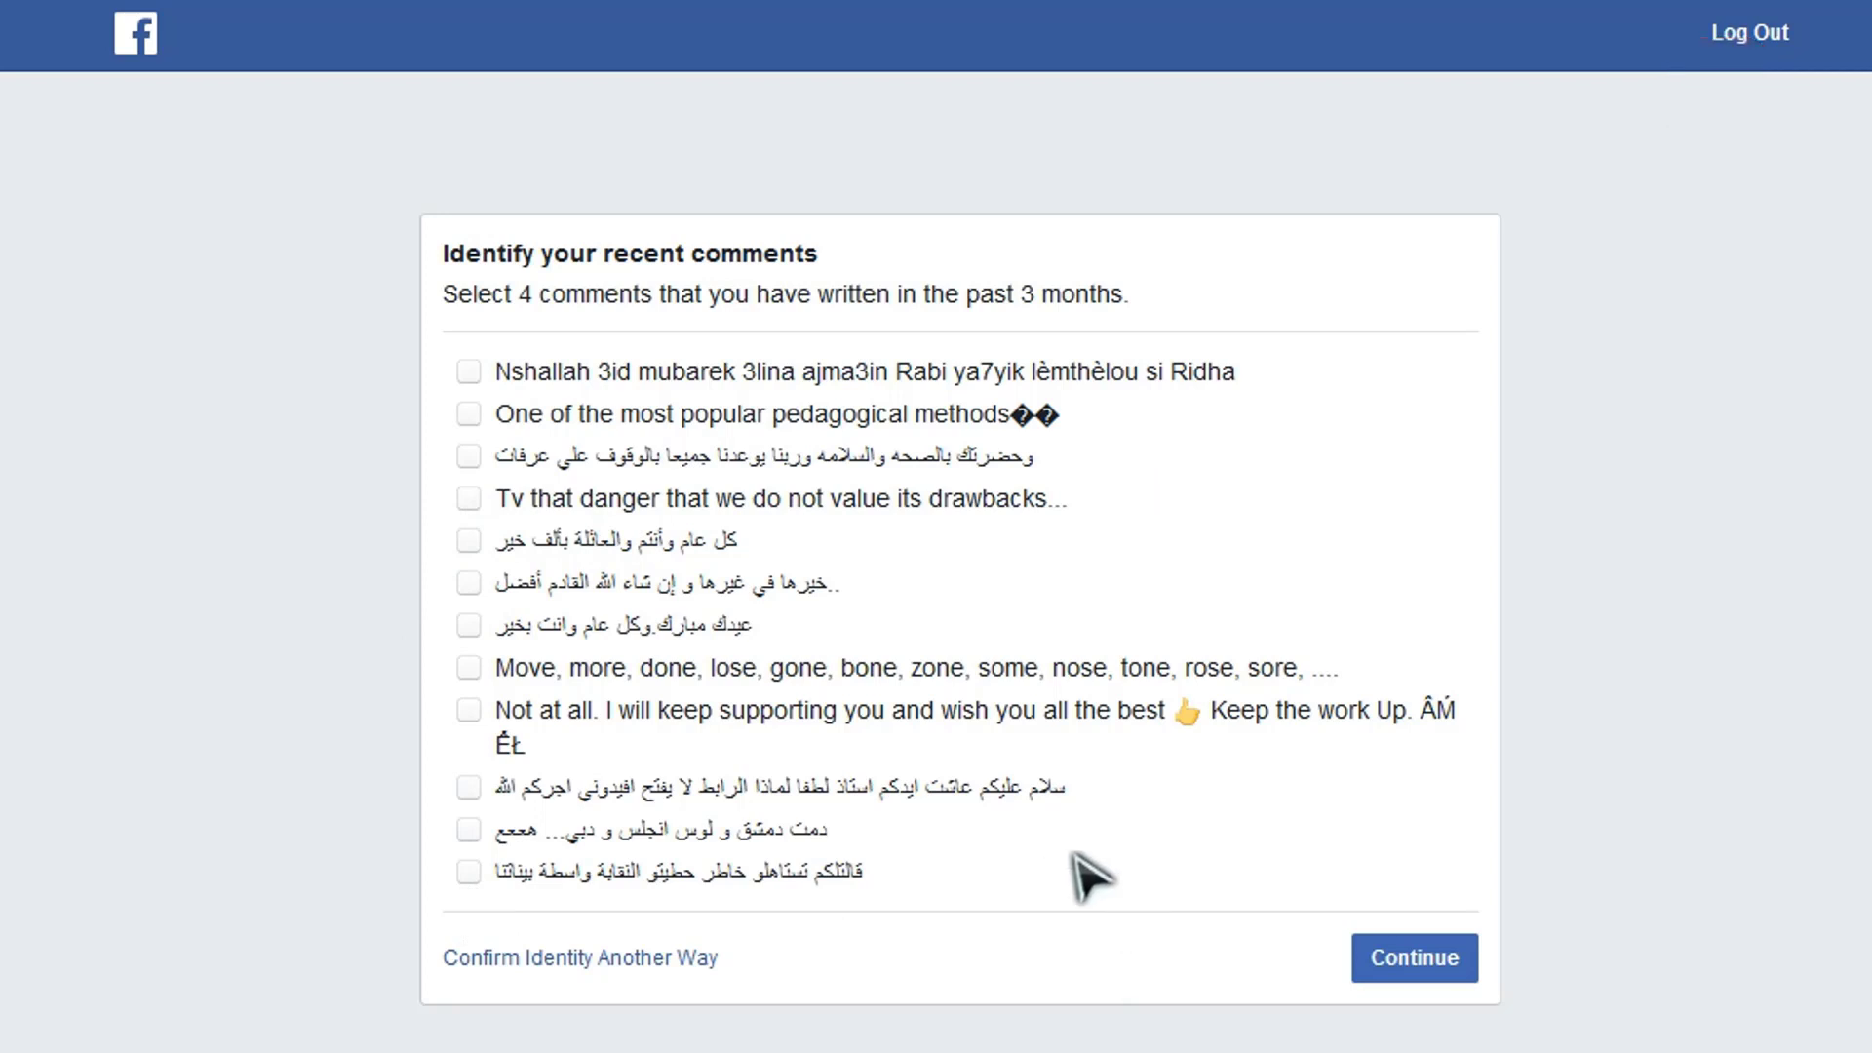
Select and submit the comments starting "One of the most popular", "Tv that danger", "خيرها في غيرها" and "Not at all" as your own
{"action": "left_click", "coordinate": [466, 711]}
{"action": "left_click", "coordinate": [468, 582]}
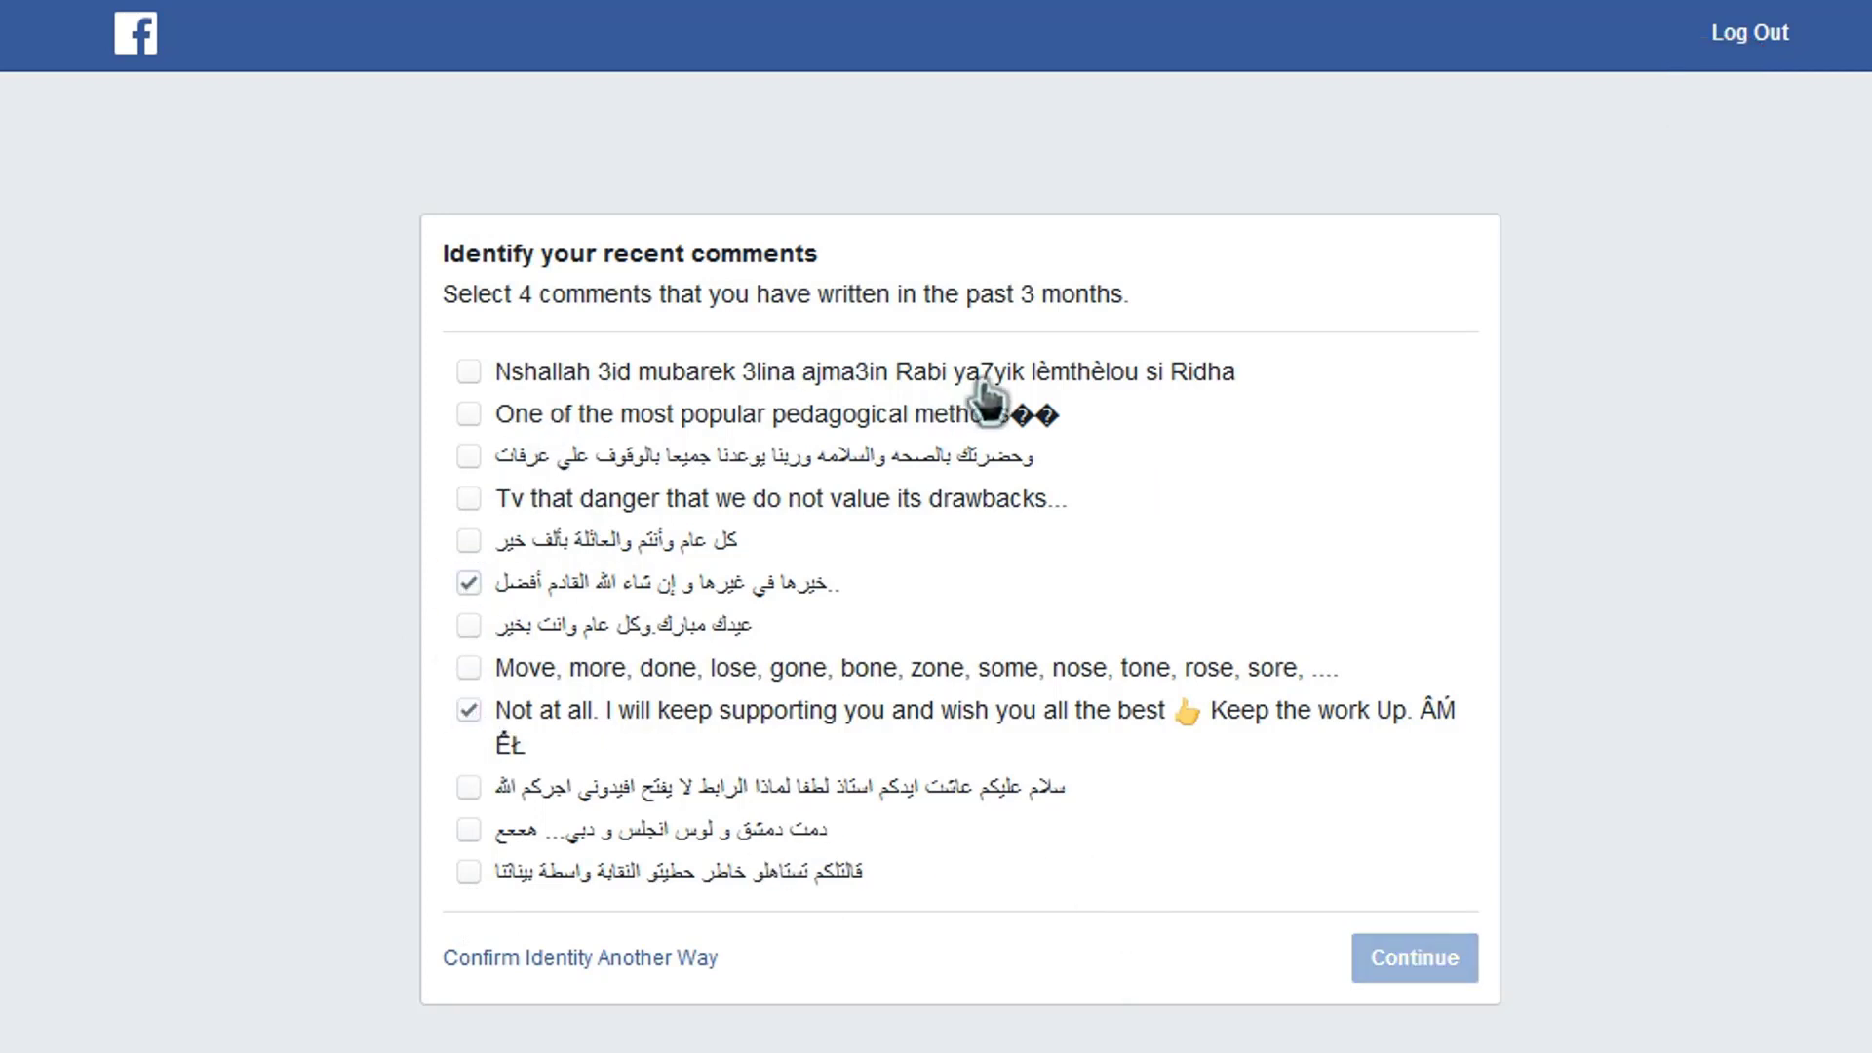
{"action": "left_click", "coordinate": [469, 415]}
{"action": "left_click", "coordinate": [469, 498]}
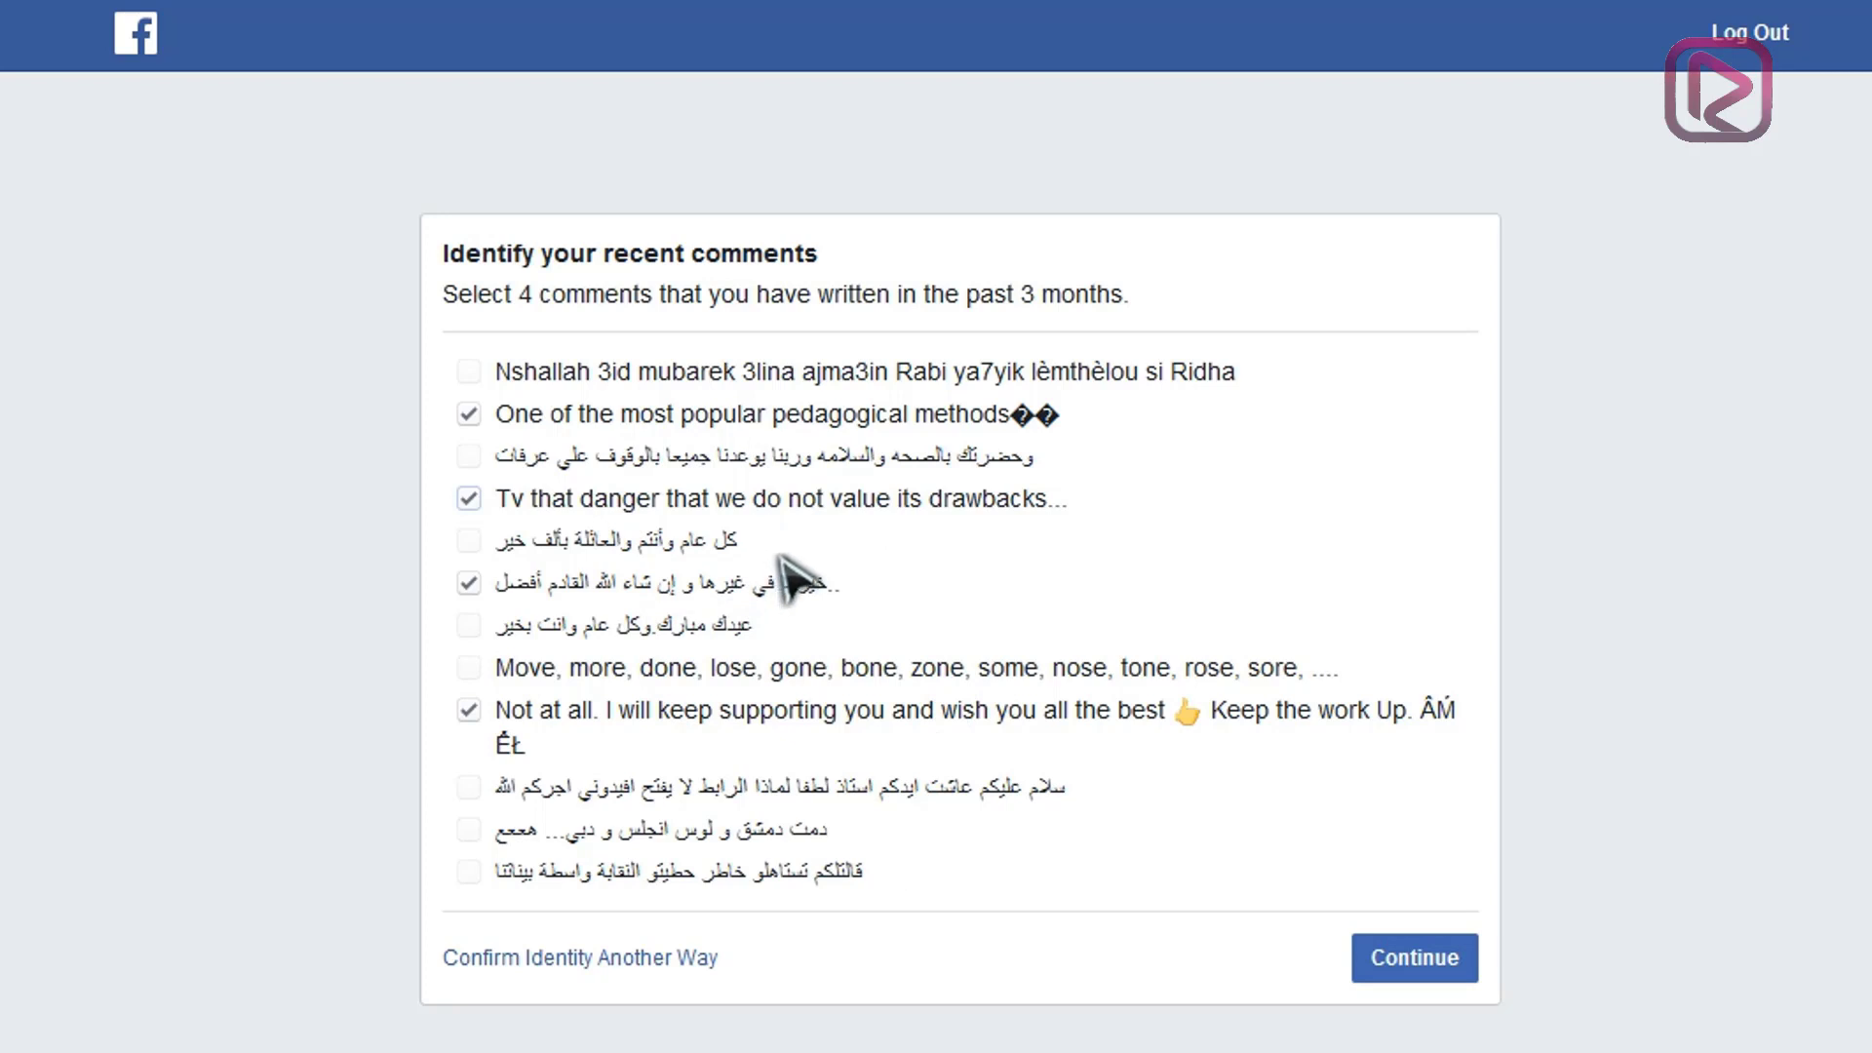
{"action": "left_click", "coordinate": [1457, 986]}
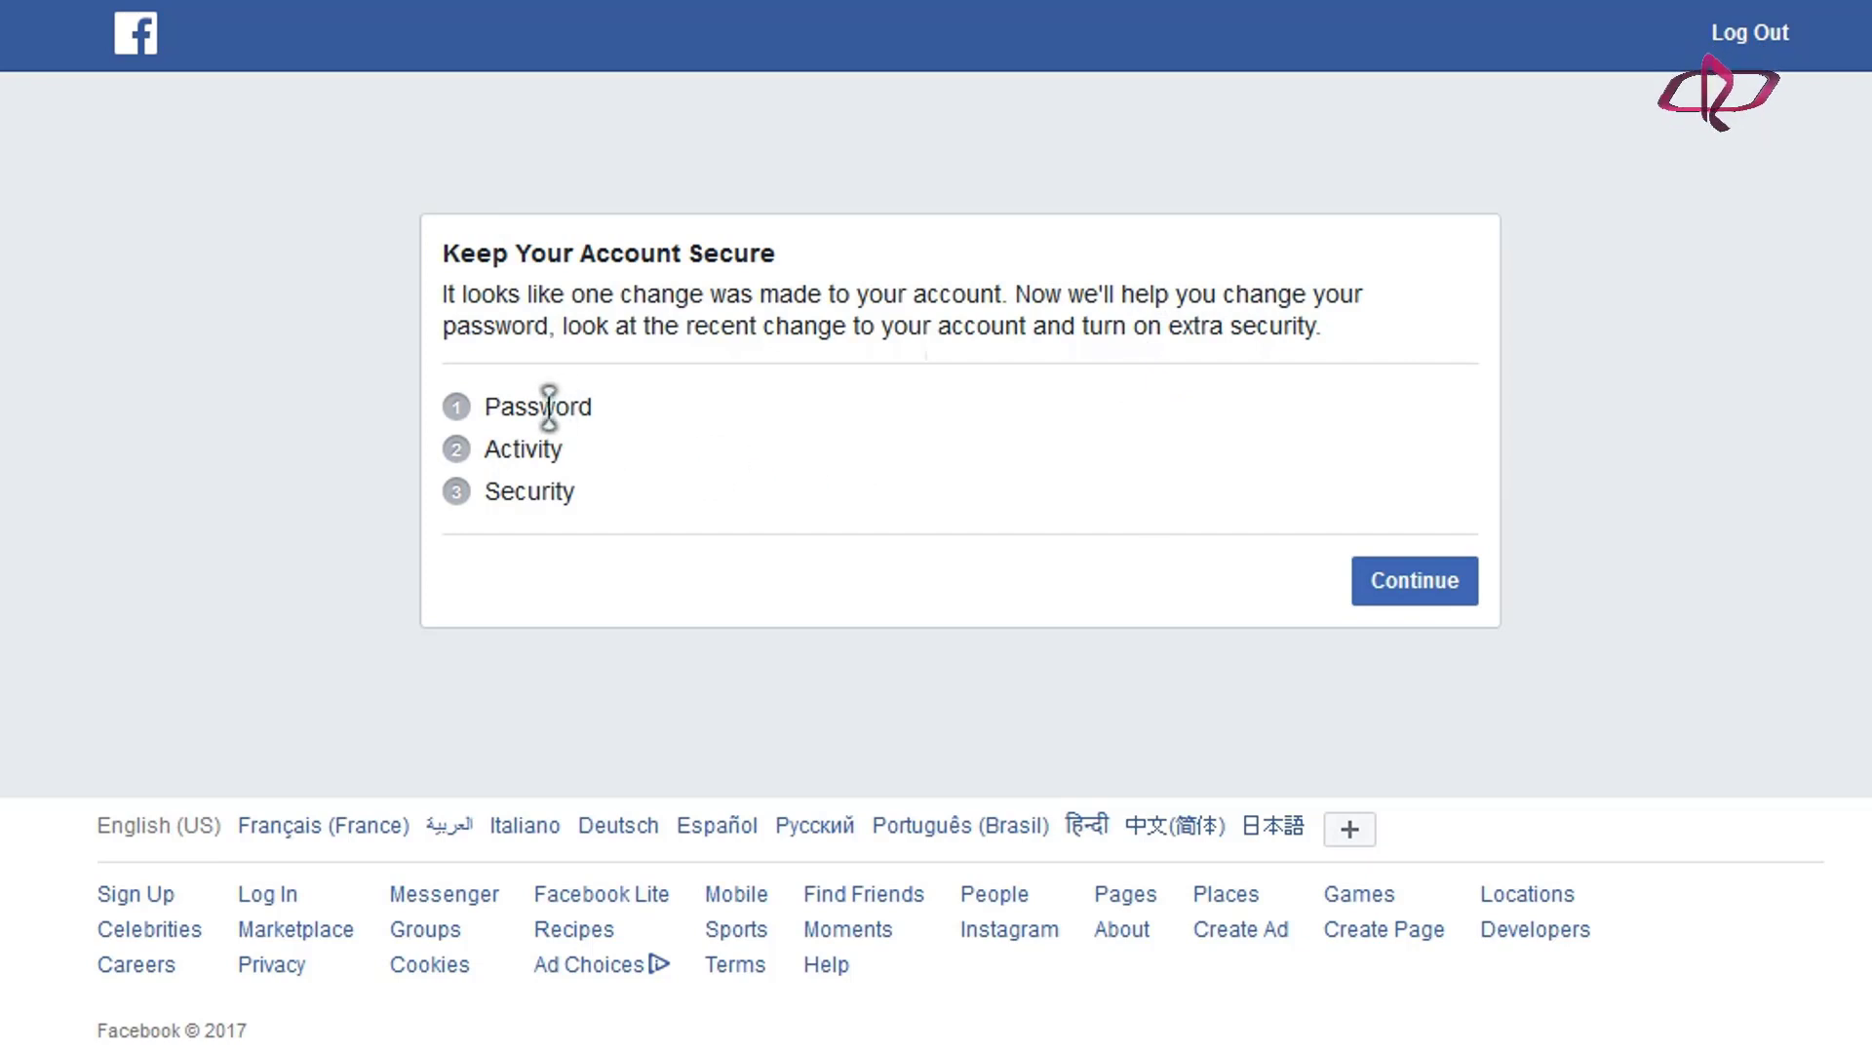
Start securing the account, enter and retype a new account password, submit it and save it in the browser
{"action": "left_click", "coordinate": [478, 405]}
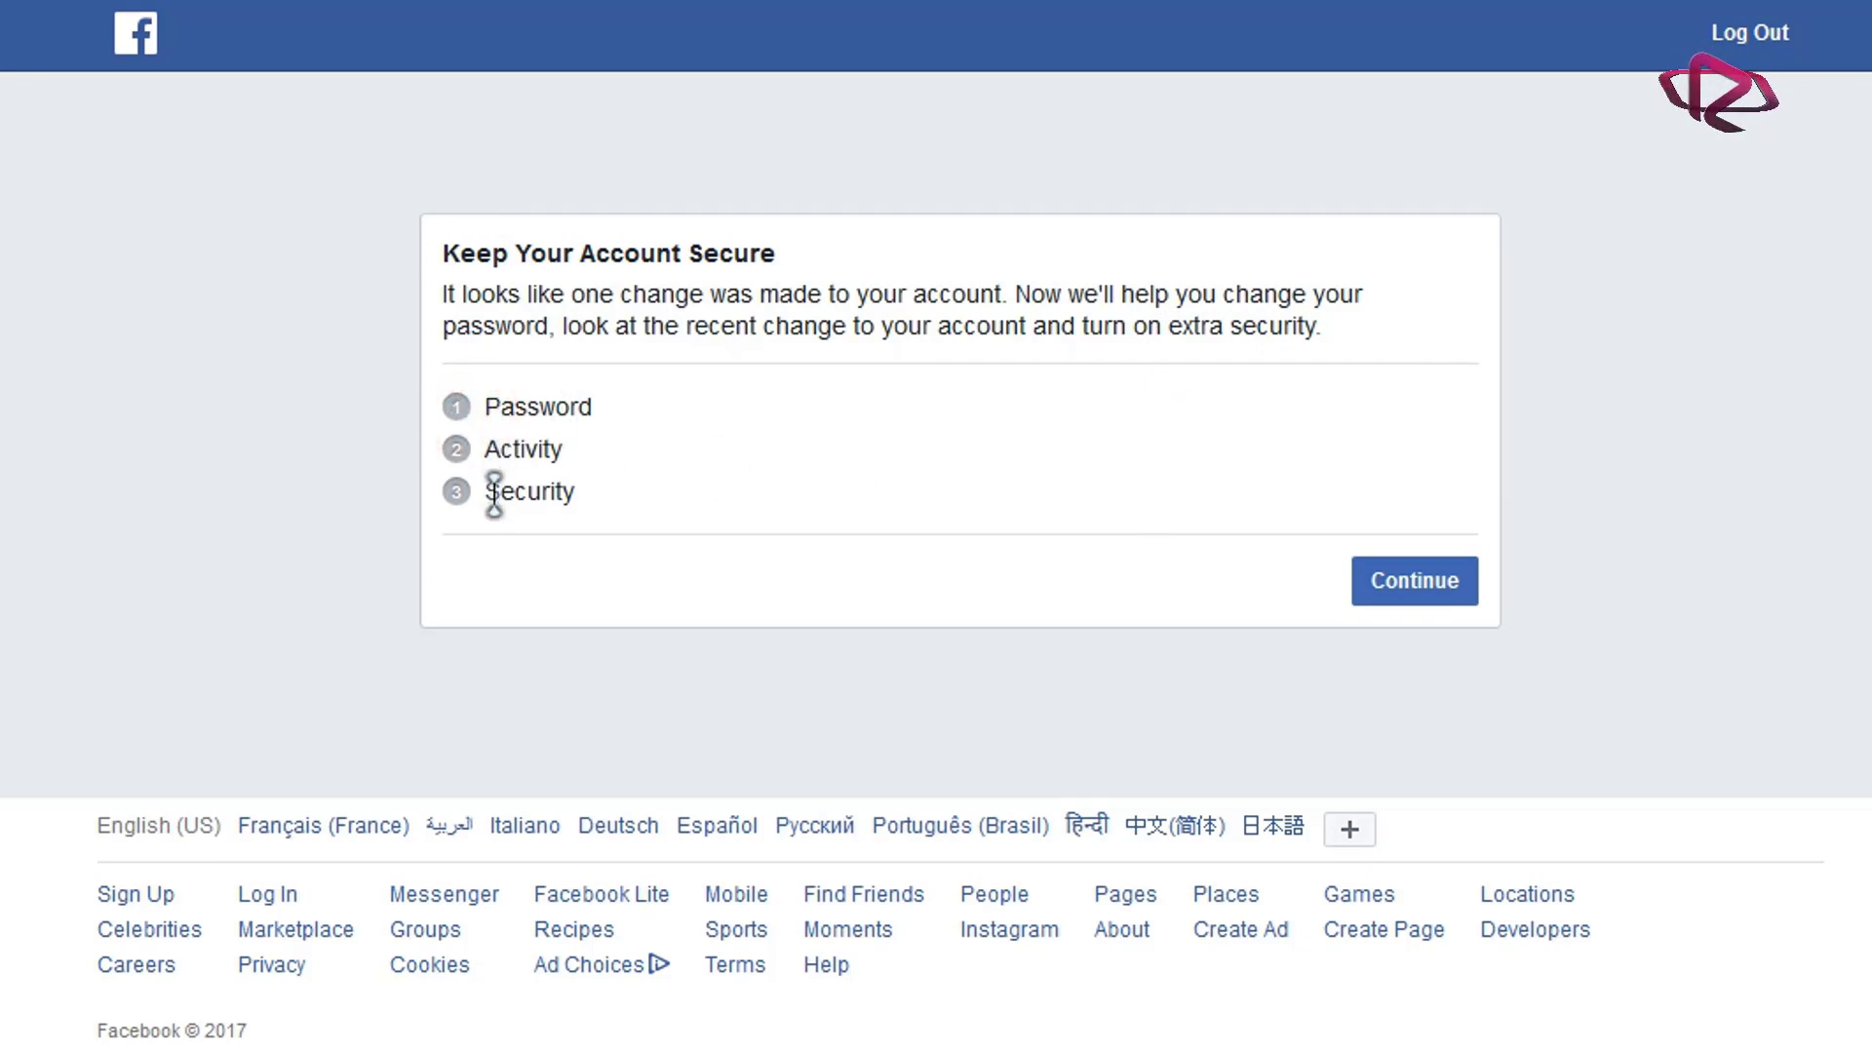
{"action": "left_click", "coordinate": [1455, 582]}
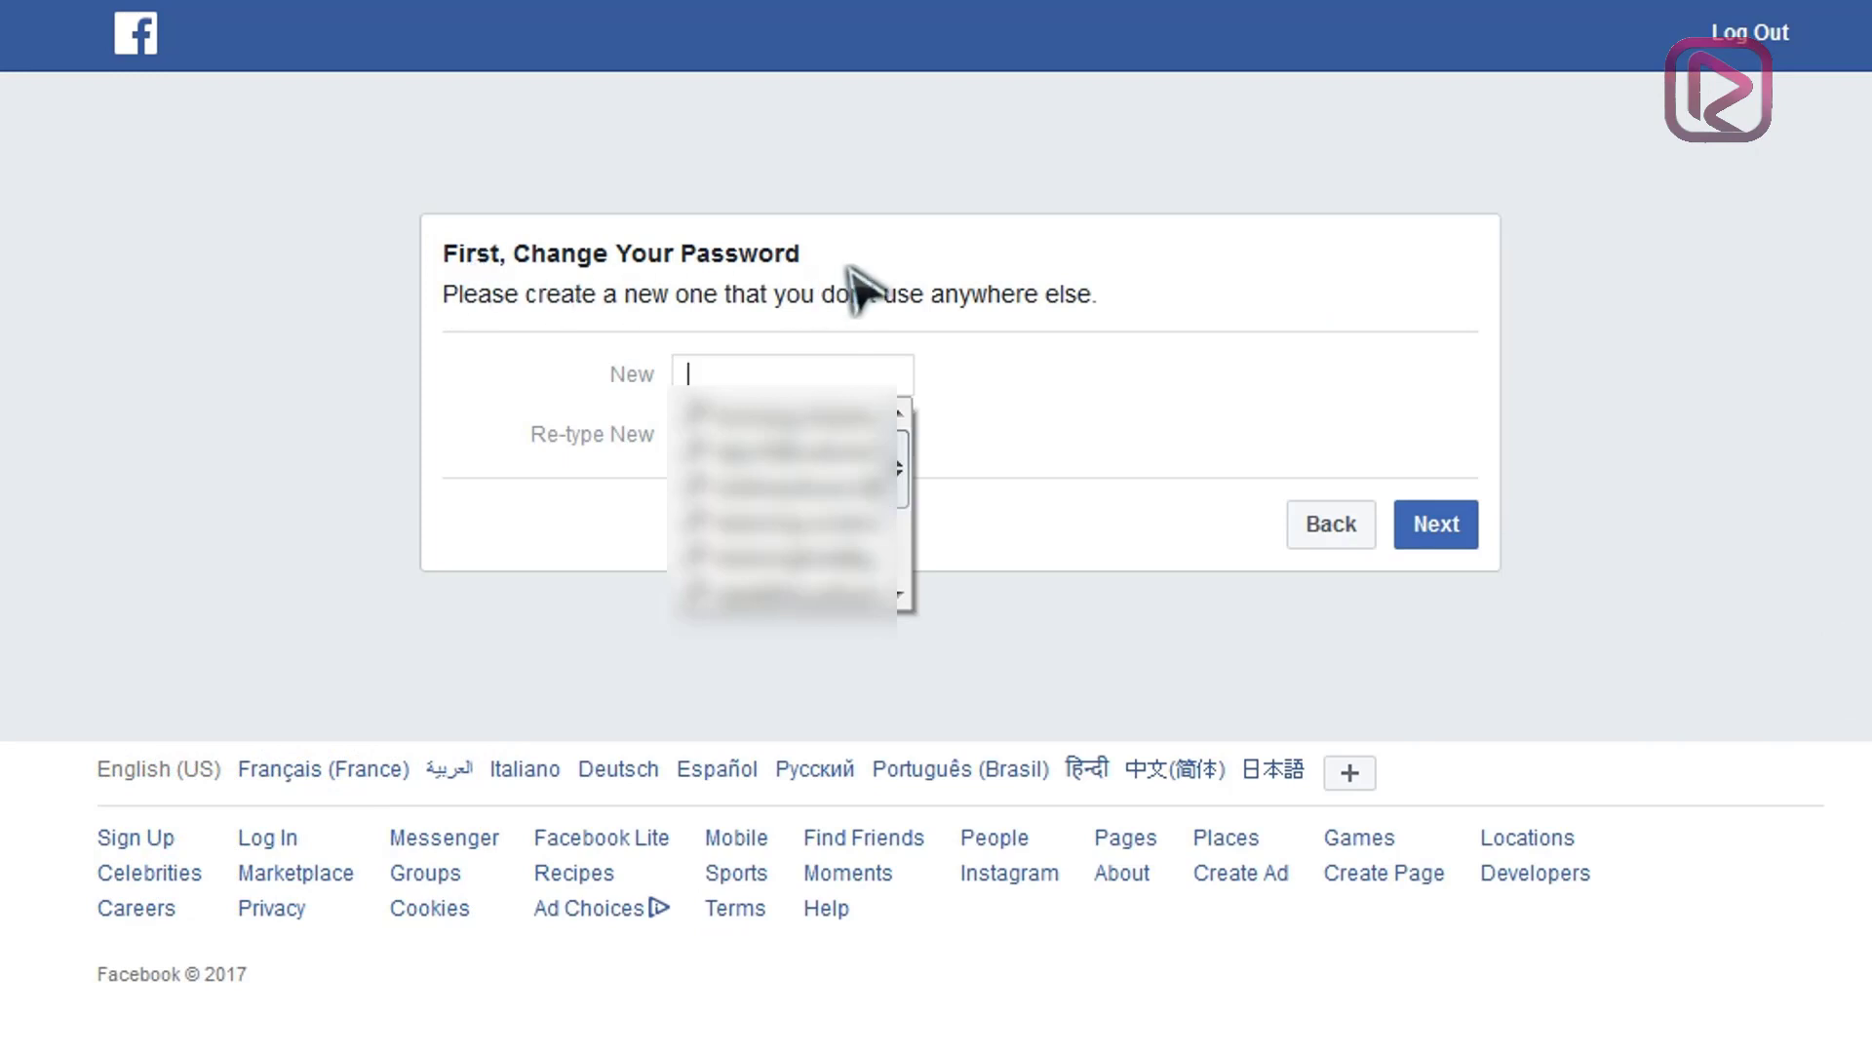
{"action": "left_click", "coordinate": [994, 363]}
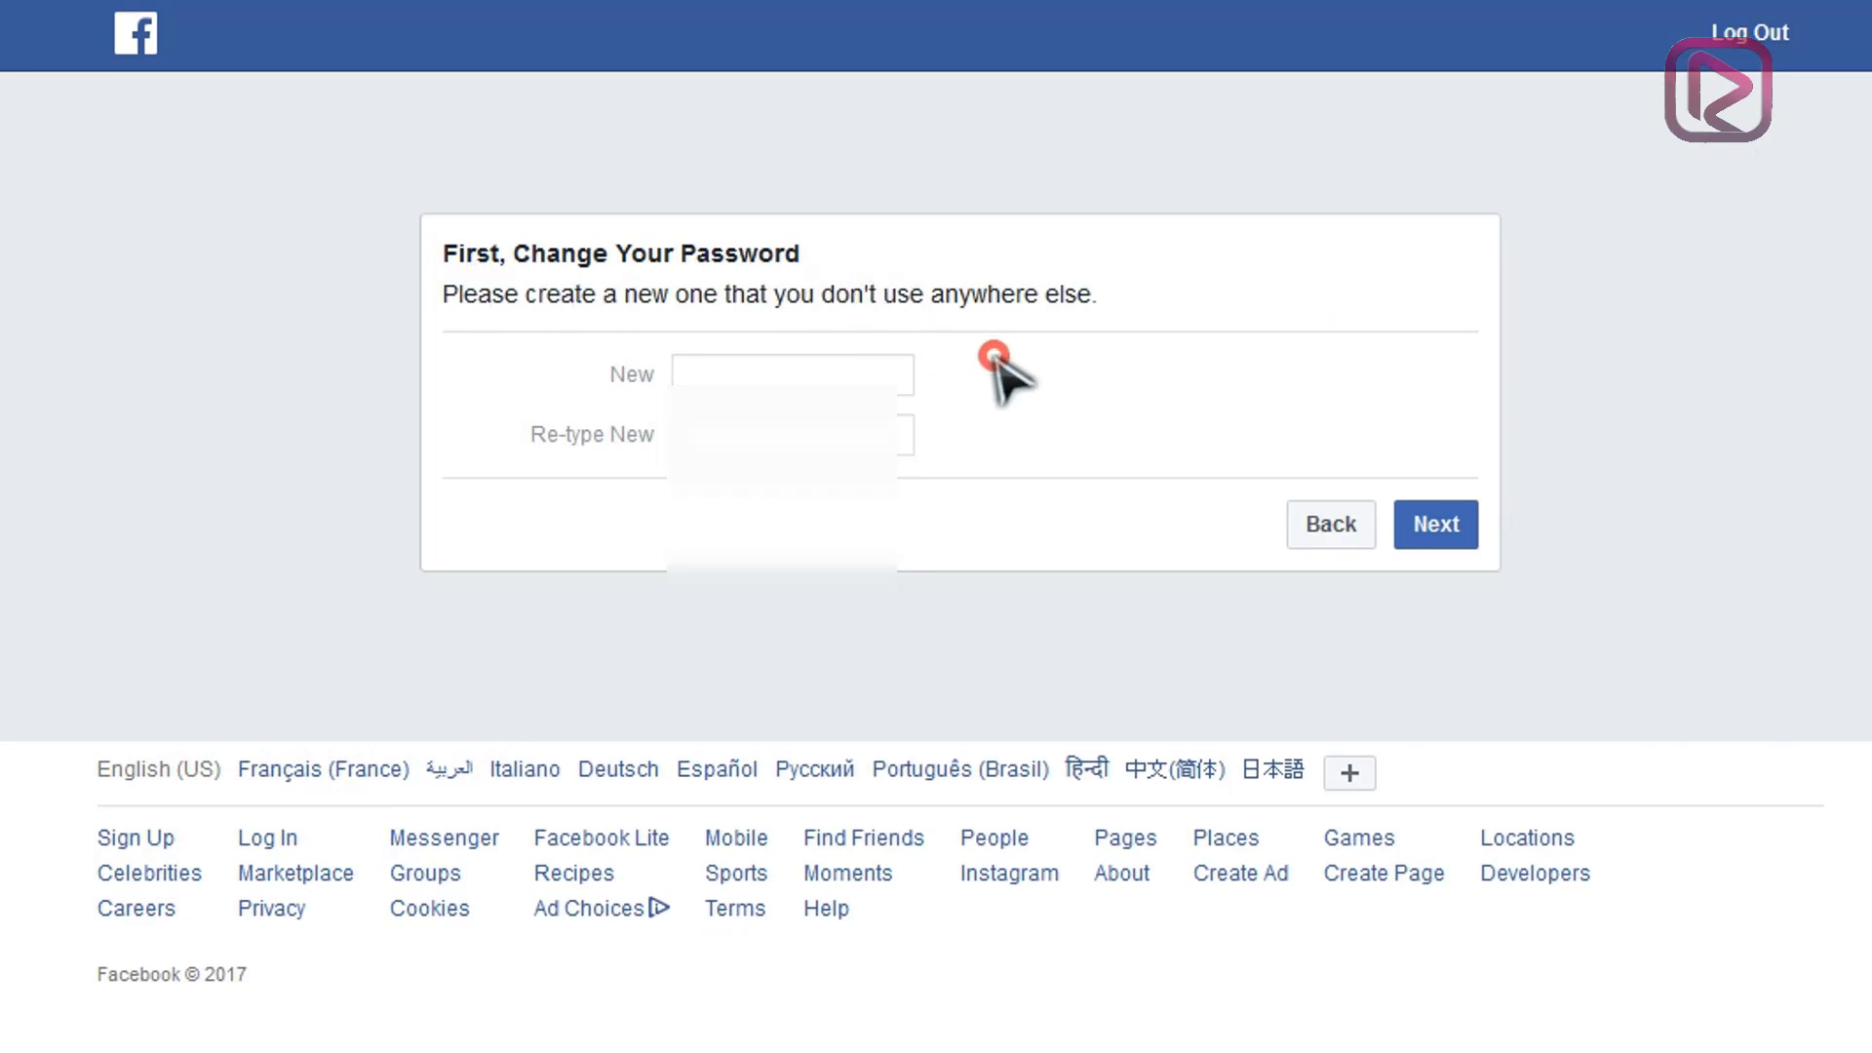
{"action": "left_click", "coordinate": [839, 368]}
{"action": "left_click", "coordinate": [1072, 385]}
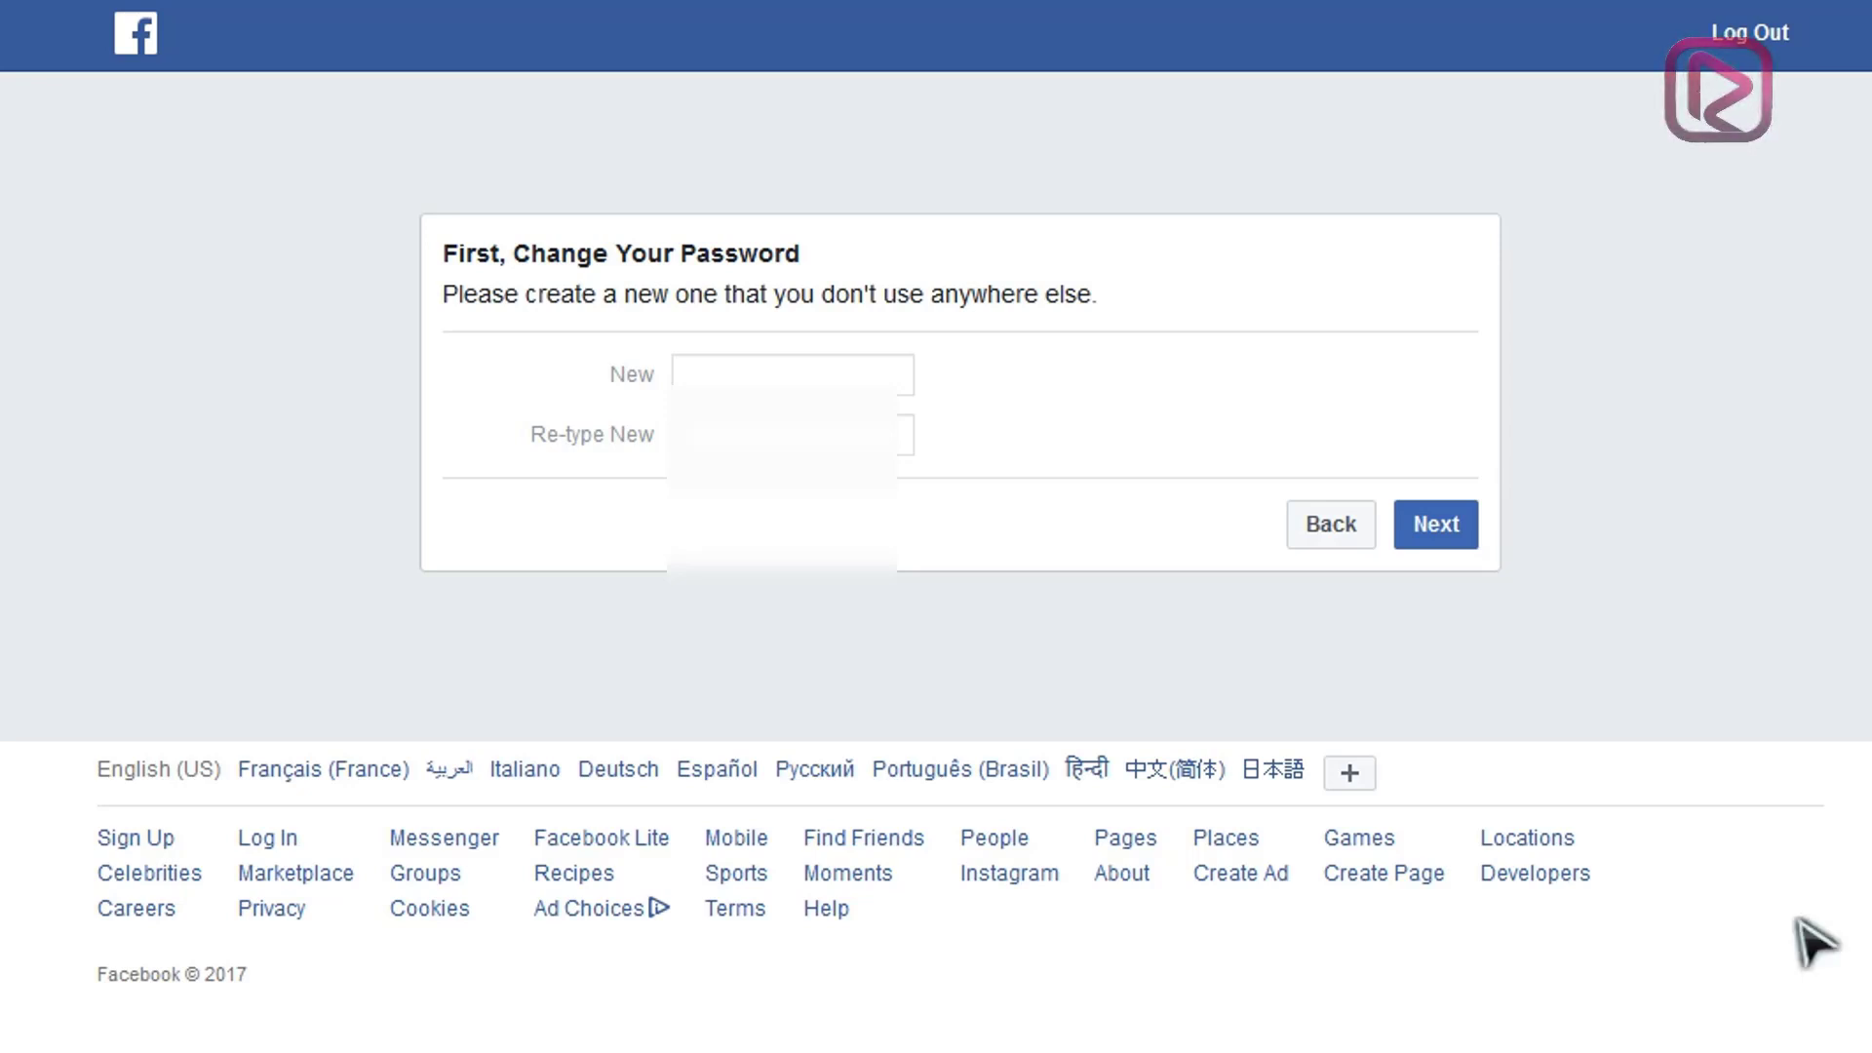
{"action": "left_click", "coordinate": [880, 368]}
{"action": "left_click", "coordinate": [865, 368]}
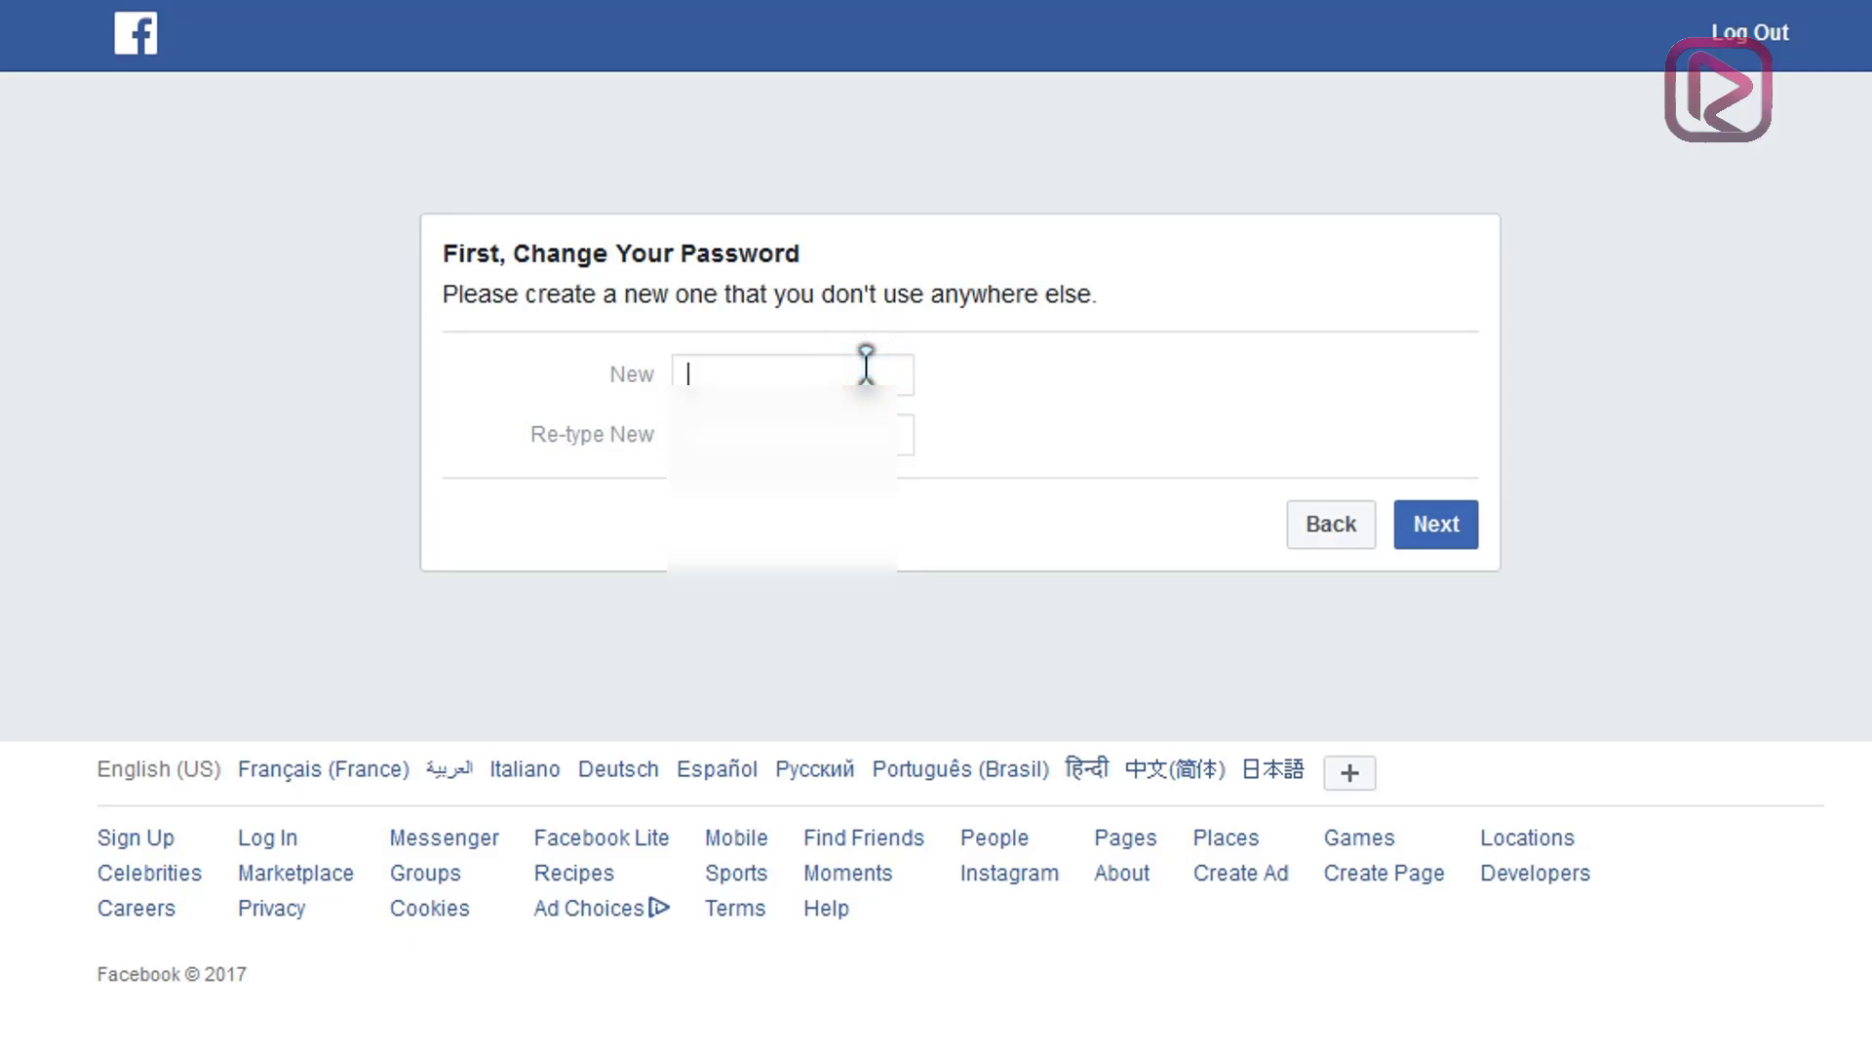
{"action": "key", "text": "ctrl+v"}
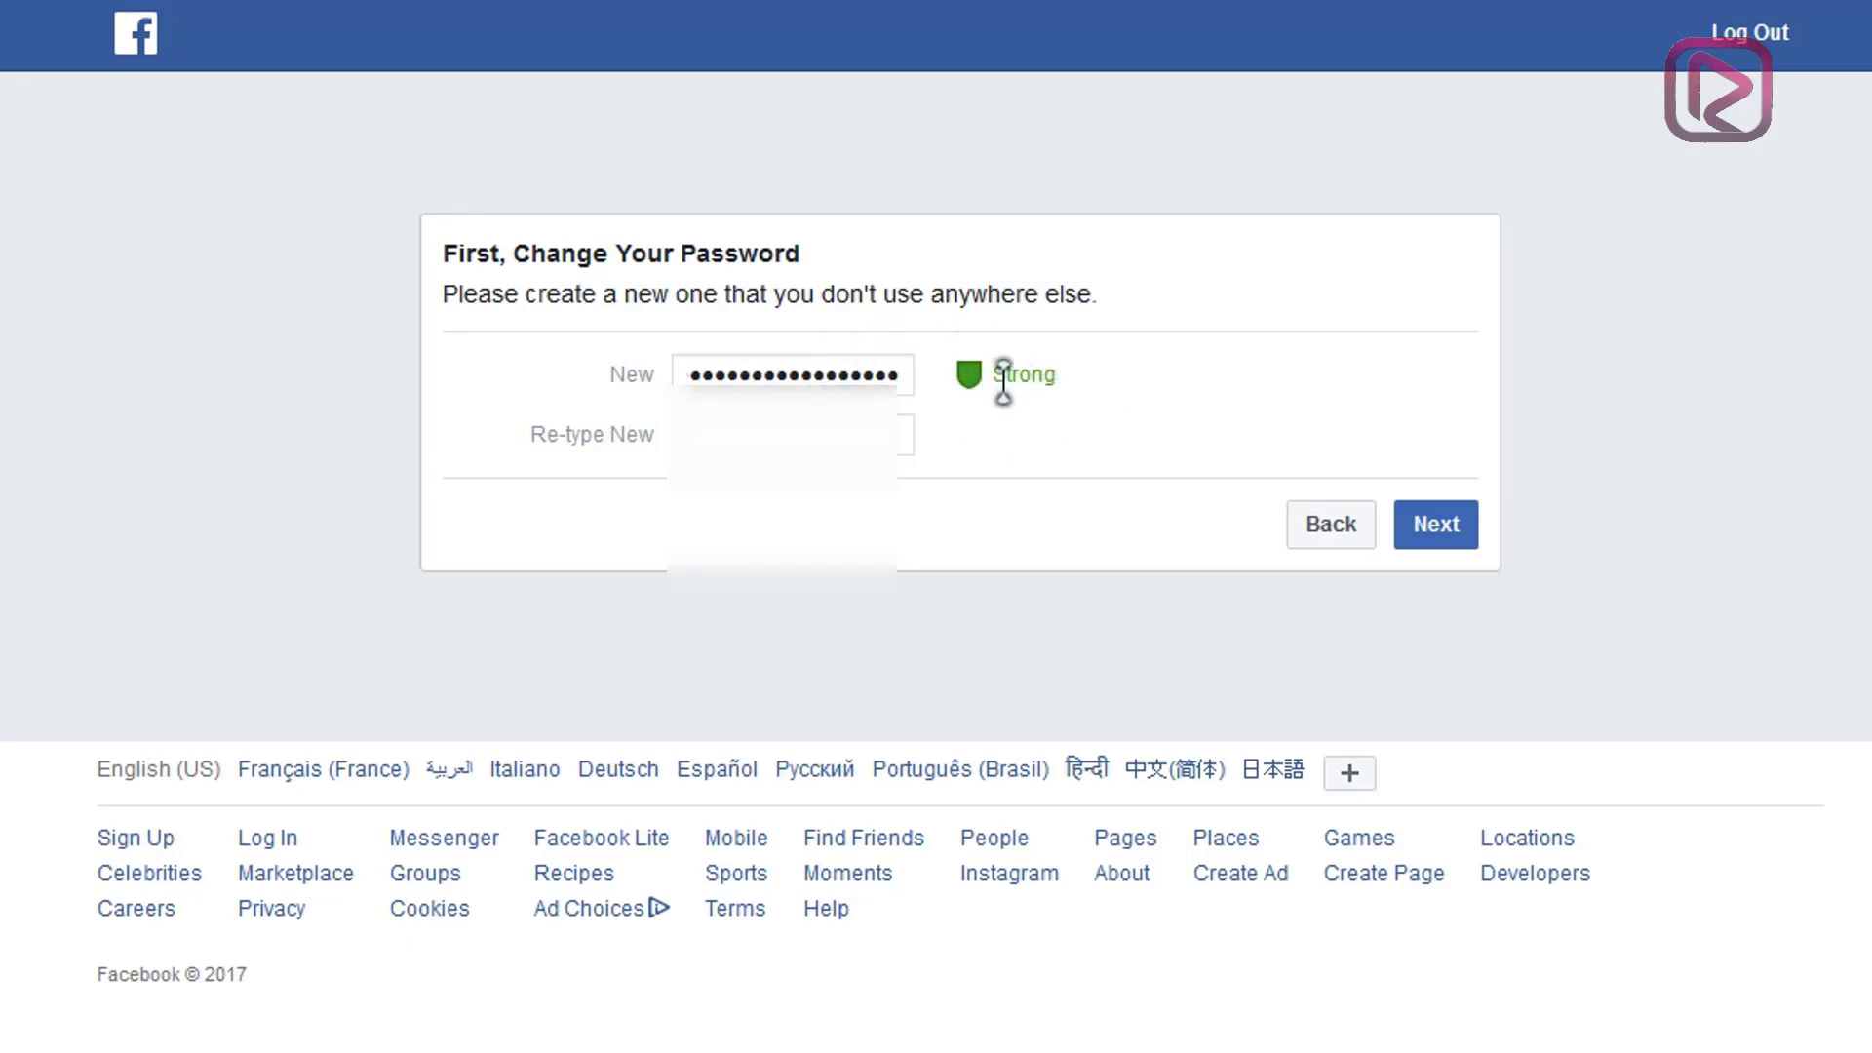
{"action": "left_click", "coordinate": [855, 435]}
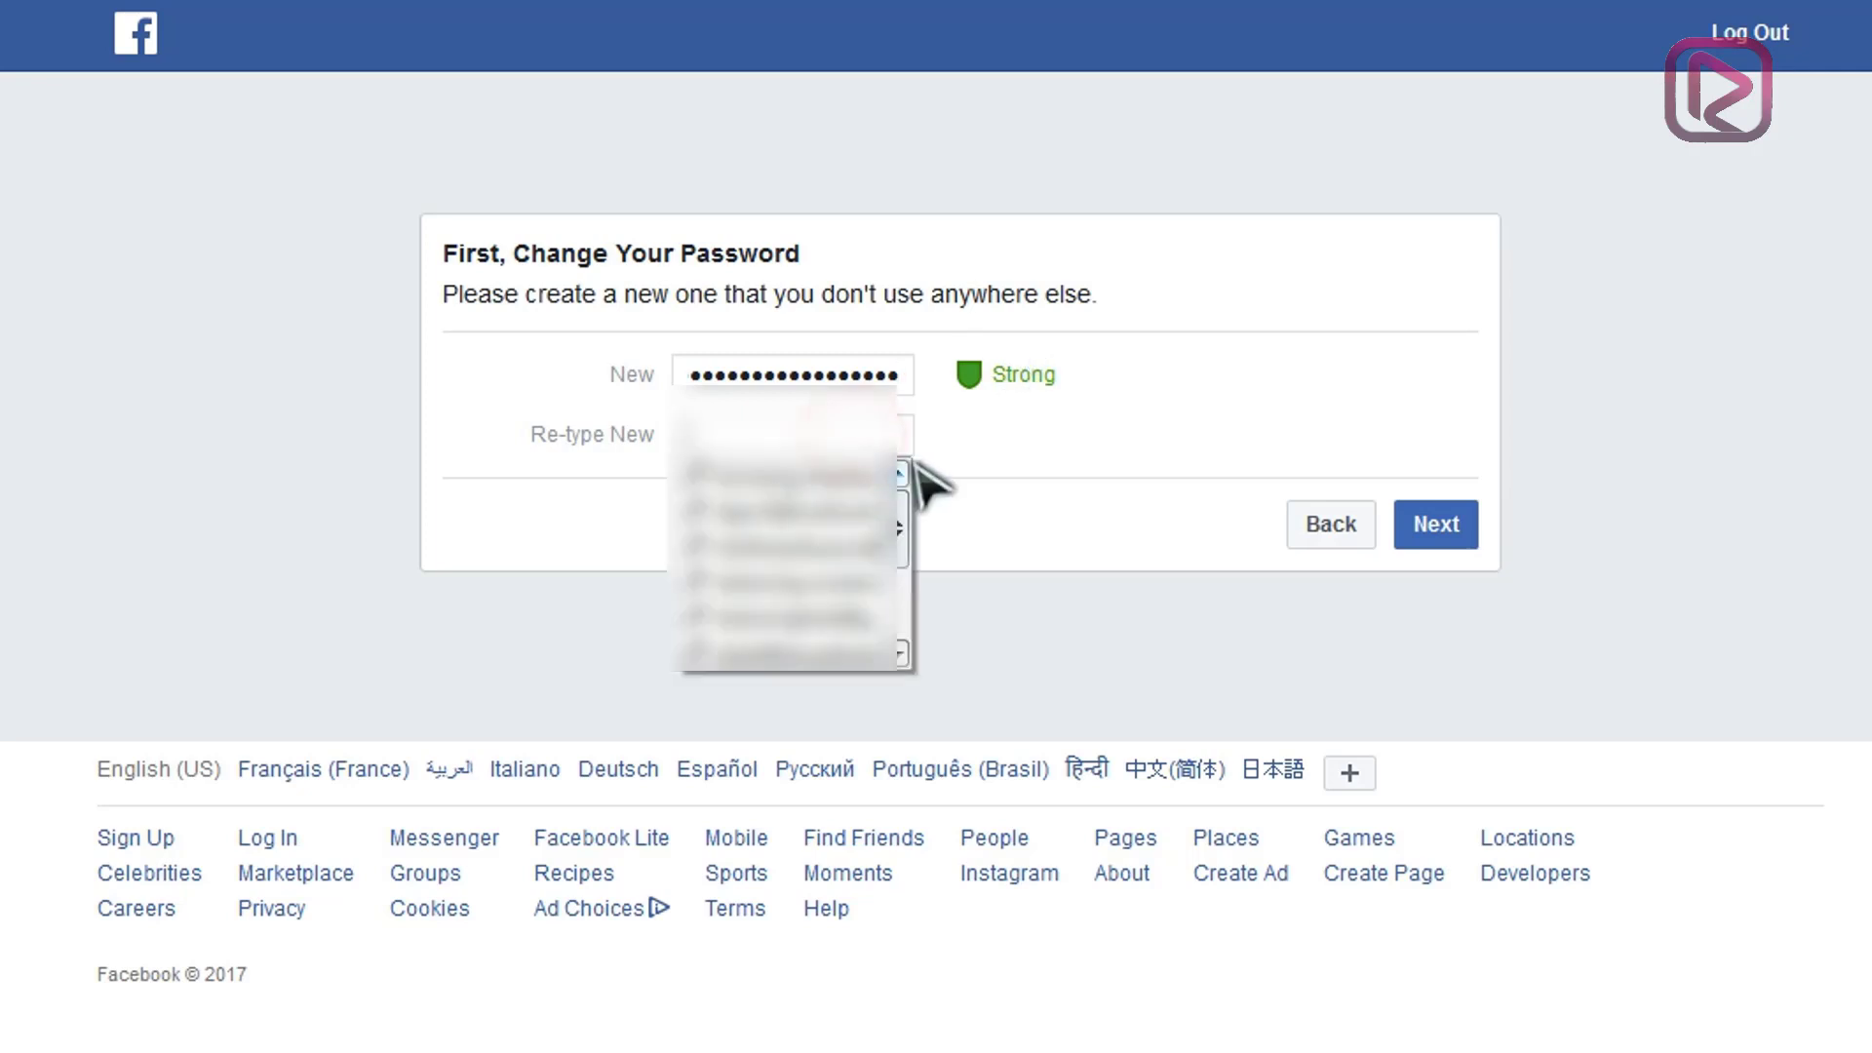
{"action": "key", "text": "ctrl+v"}
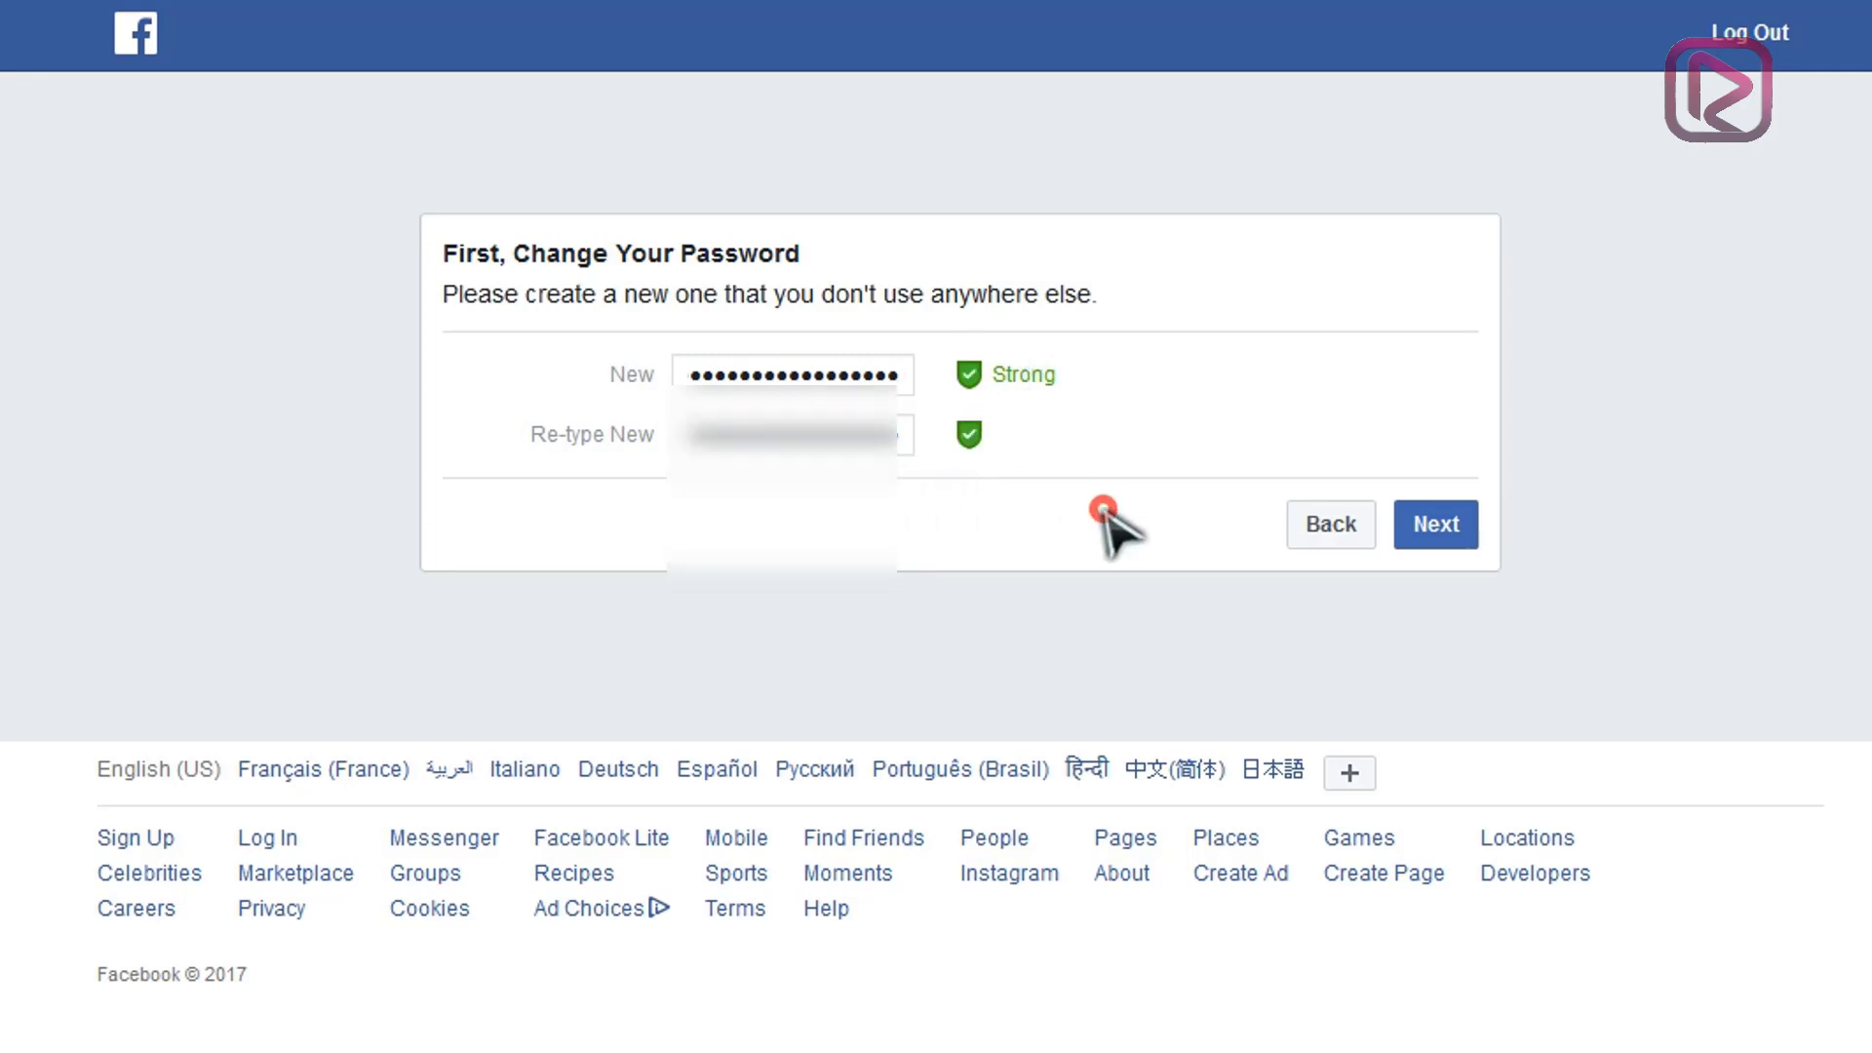
{"action": "left_click", "coordinate": [1459, 527]}
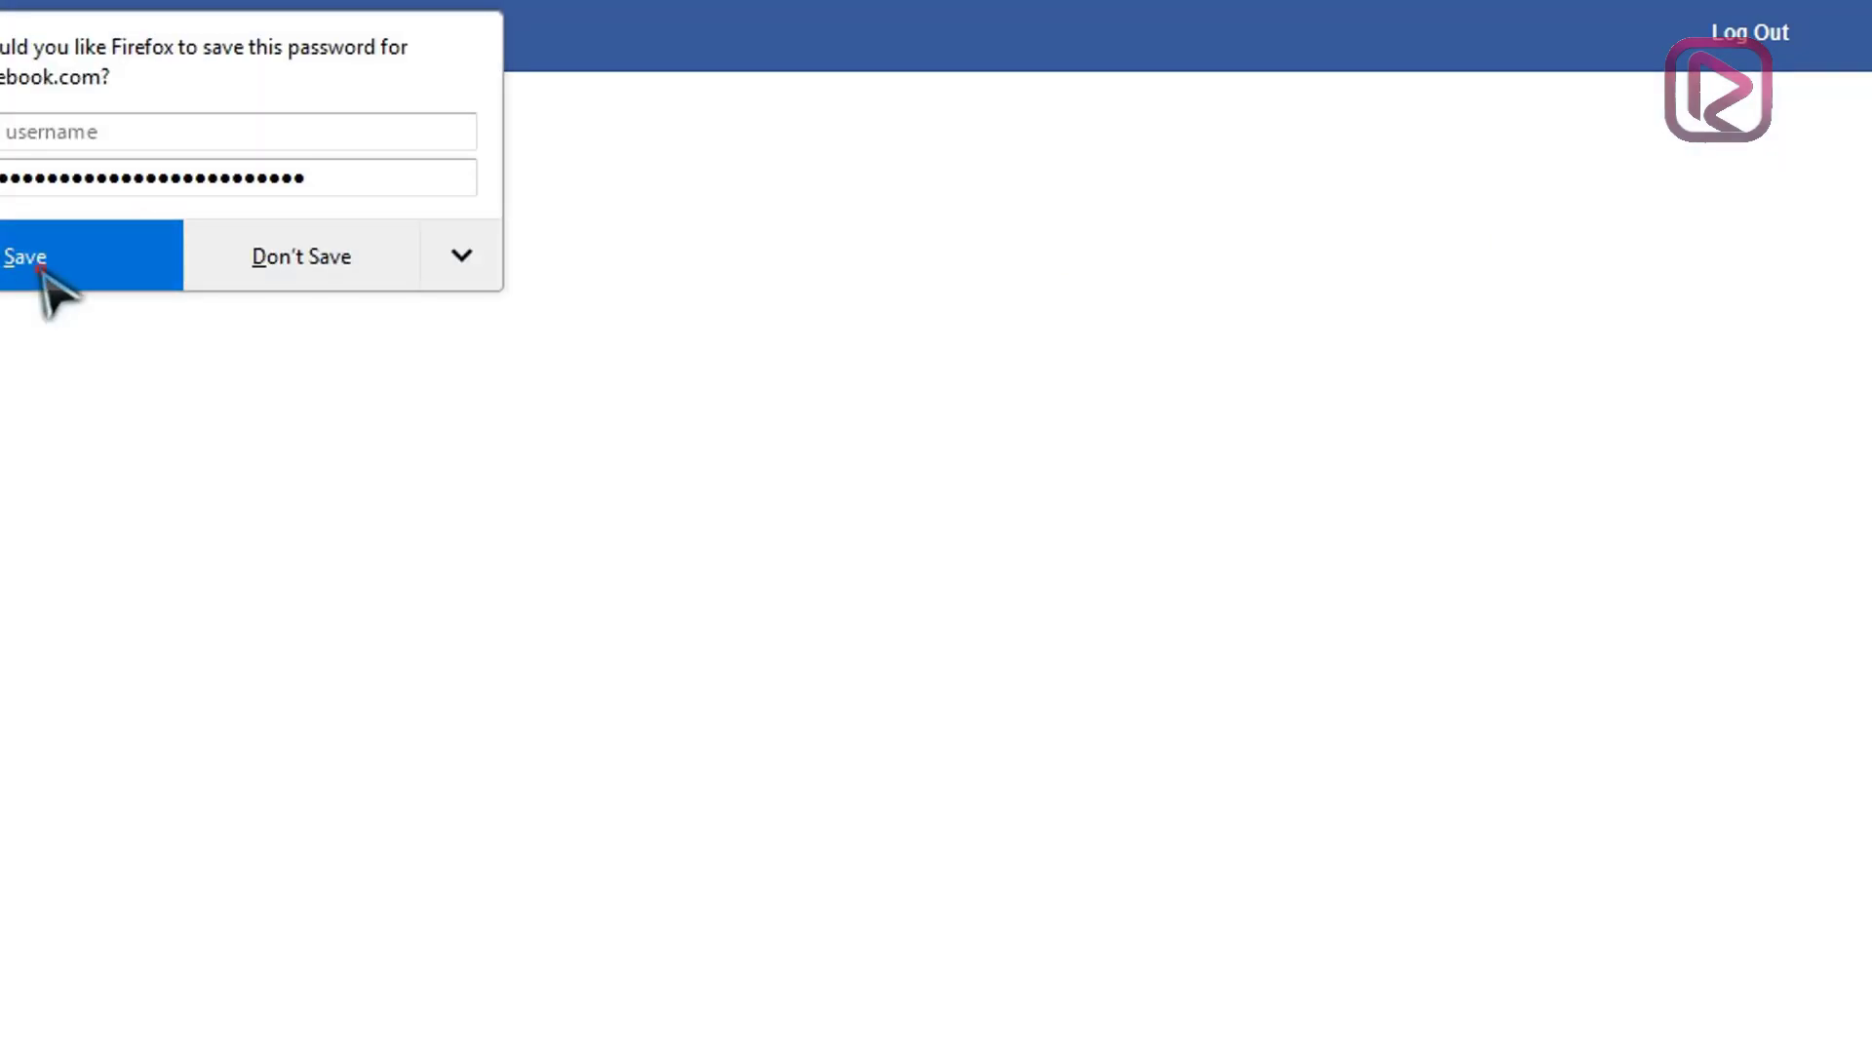
{"action": "left_click", "coordinate": [39, 269]}
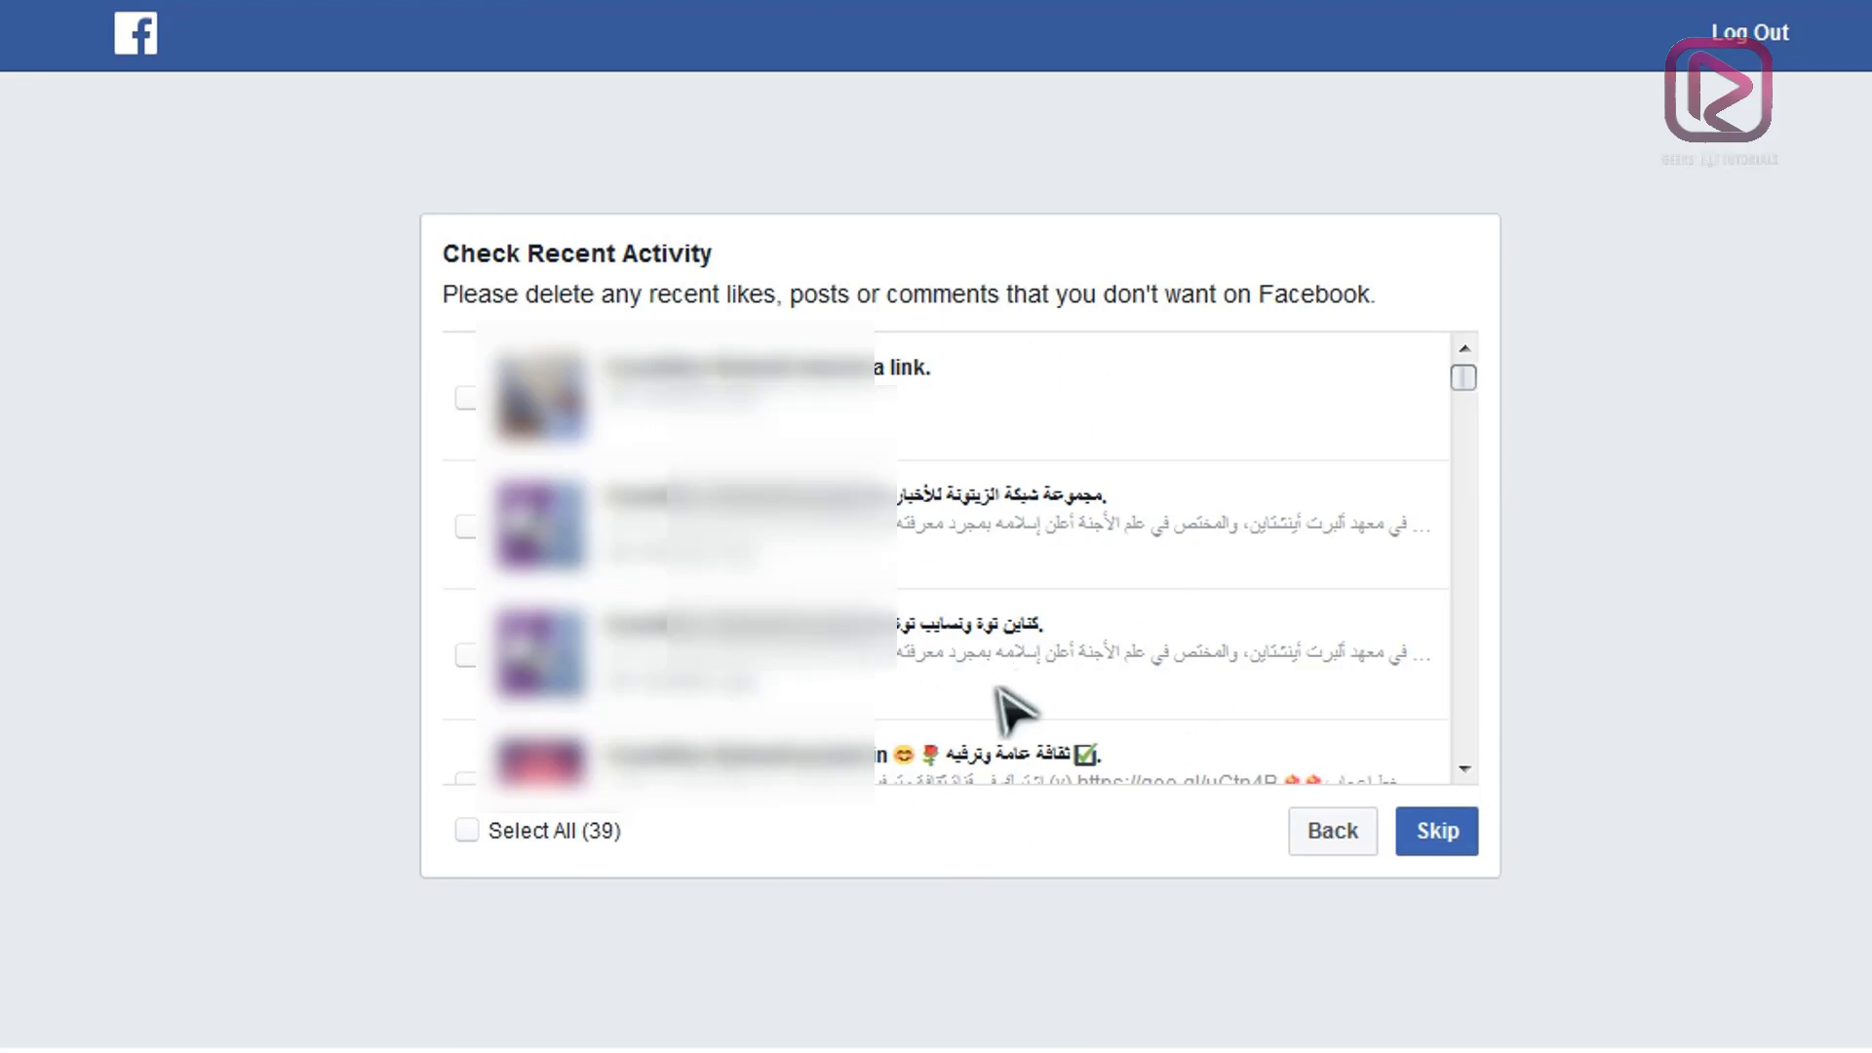
Examine the recent likes, posts and comments for any activity that is unwanted on the account
{"action": "left_click", "coordinate": [1464, 377]}
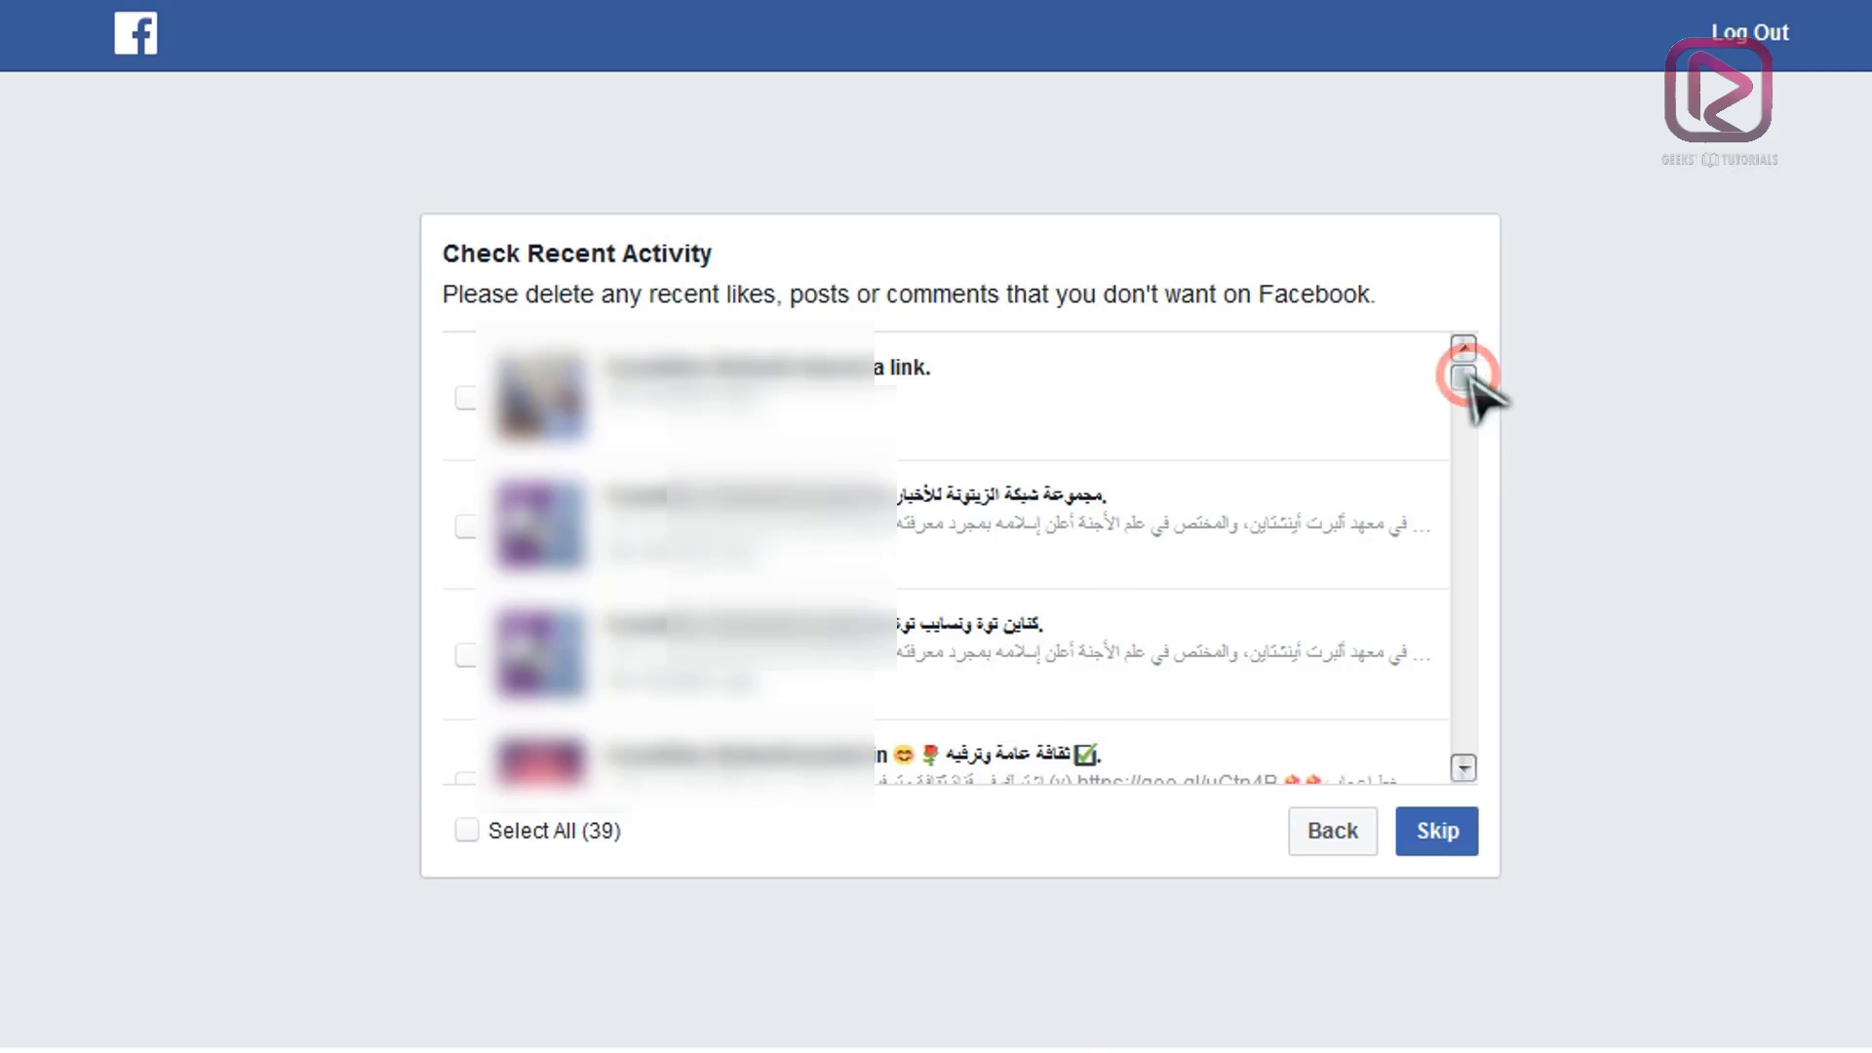
{"action": "scroll", "coordinate": [1307, 690], "scroll_direction": "down", "scroll_amount": 6}
{"action": "scroll", "coordinate": [1310, 688], "scroll_direction": "up", "scroll_amount": 3}
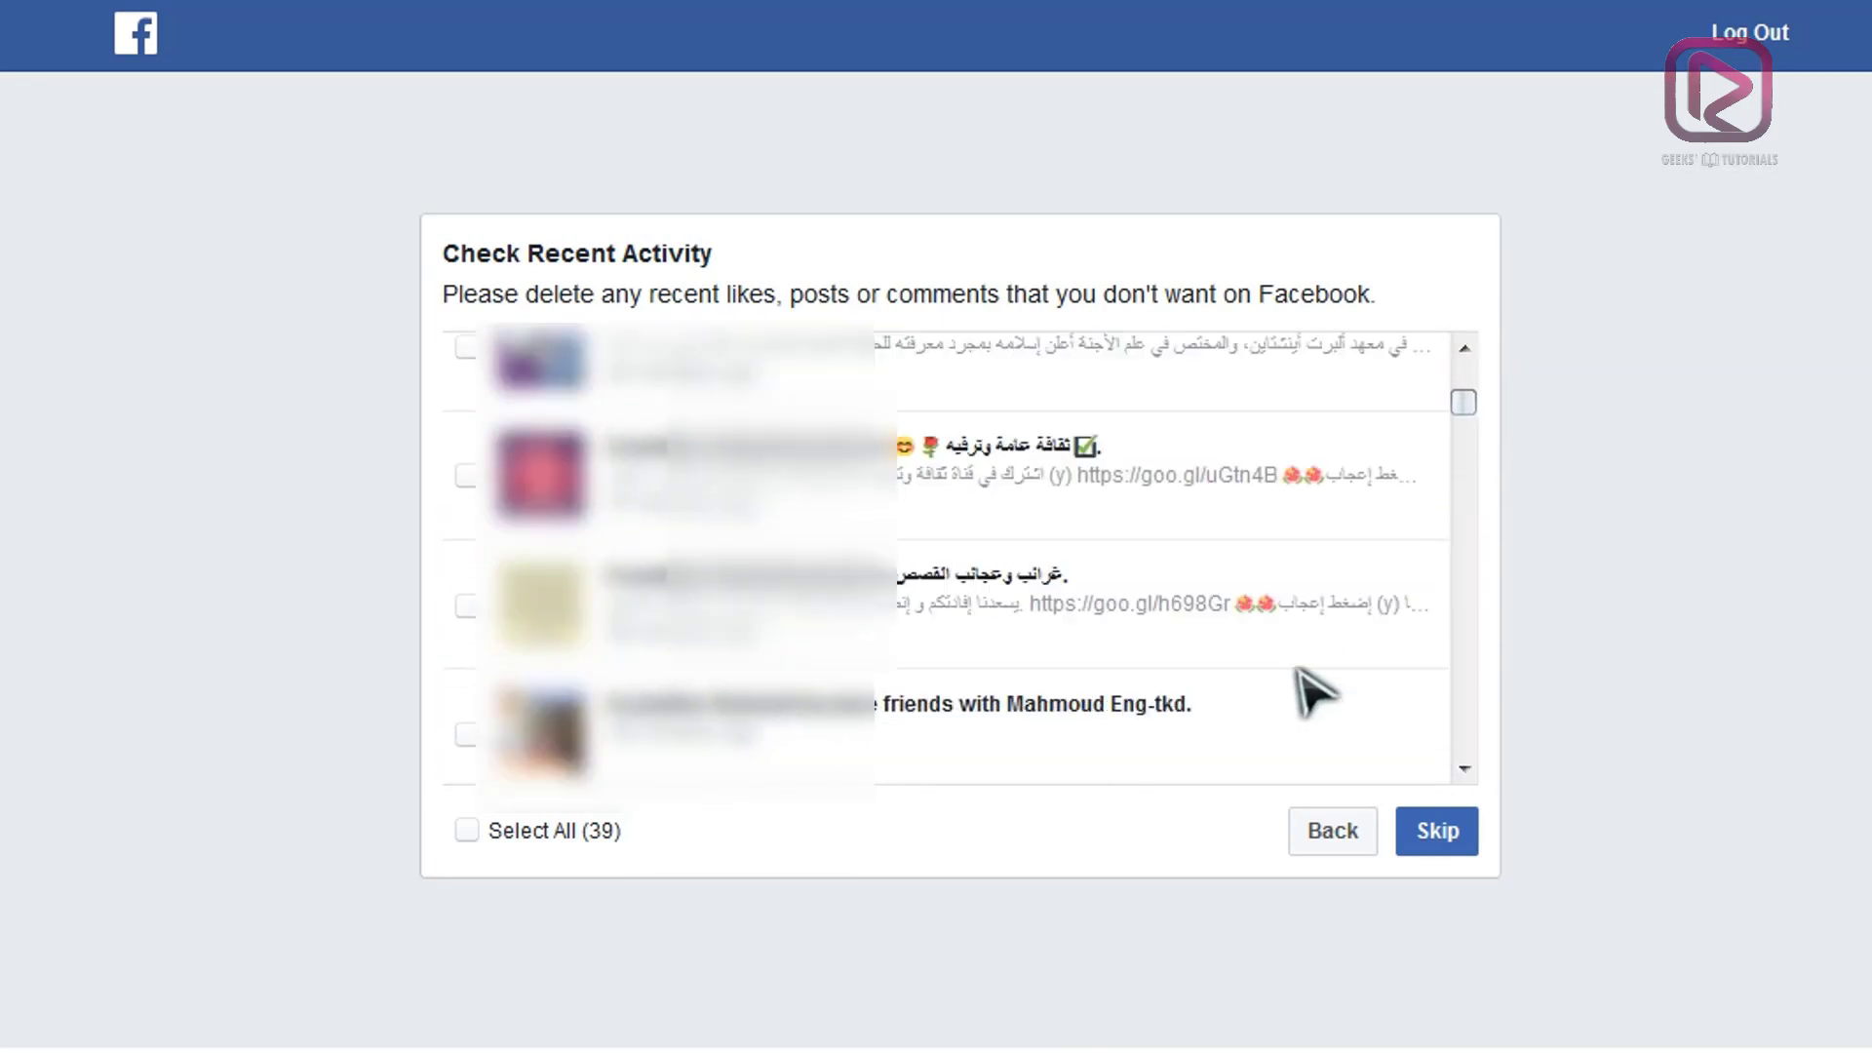
{"action": "scroll", "coordinate": [1315, 691], "scroll_direction": "up", "scroll_amount": 2}
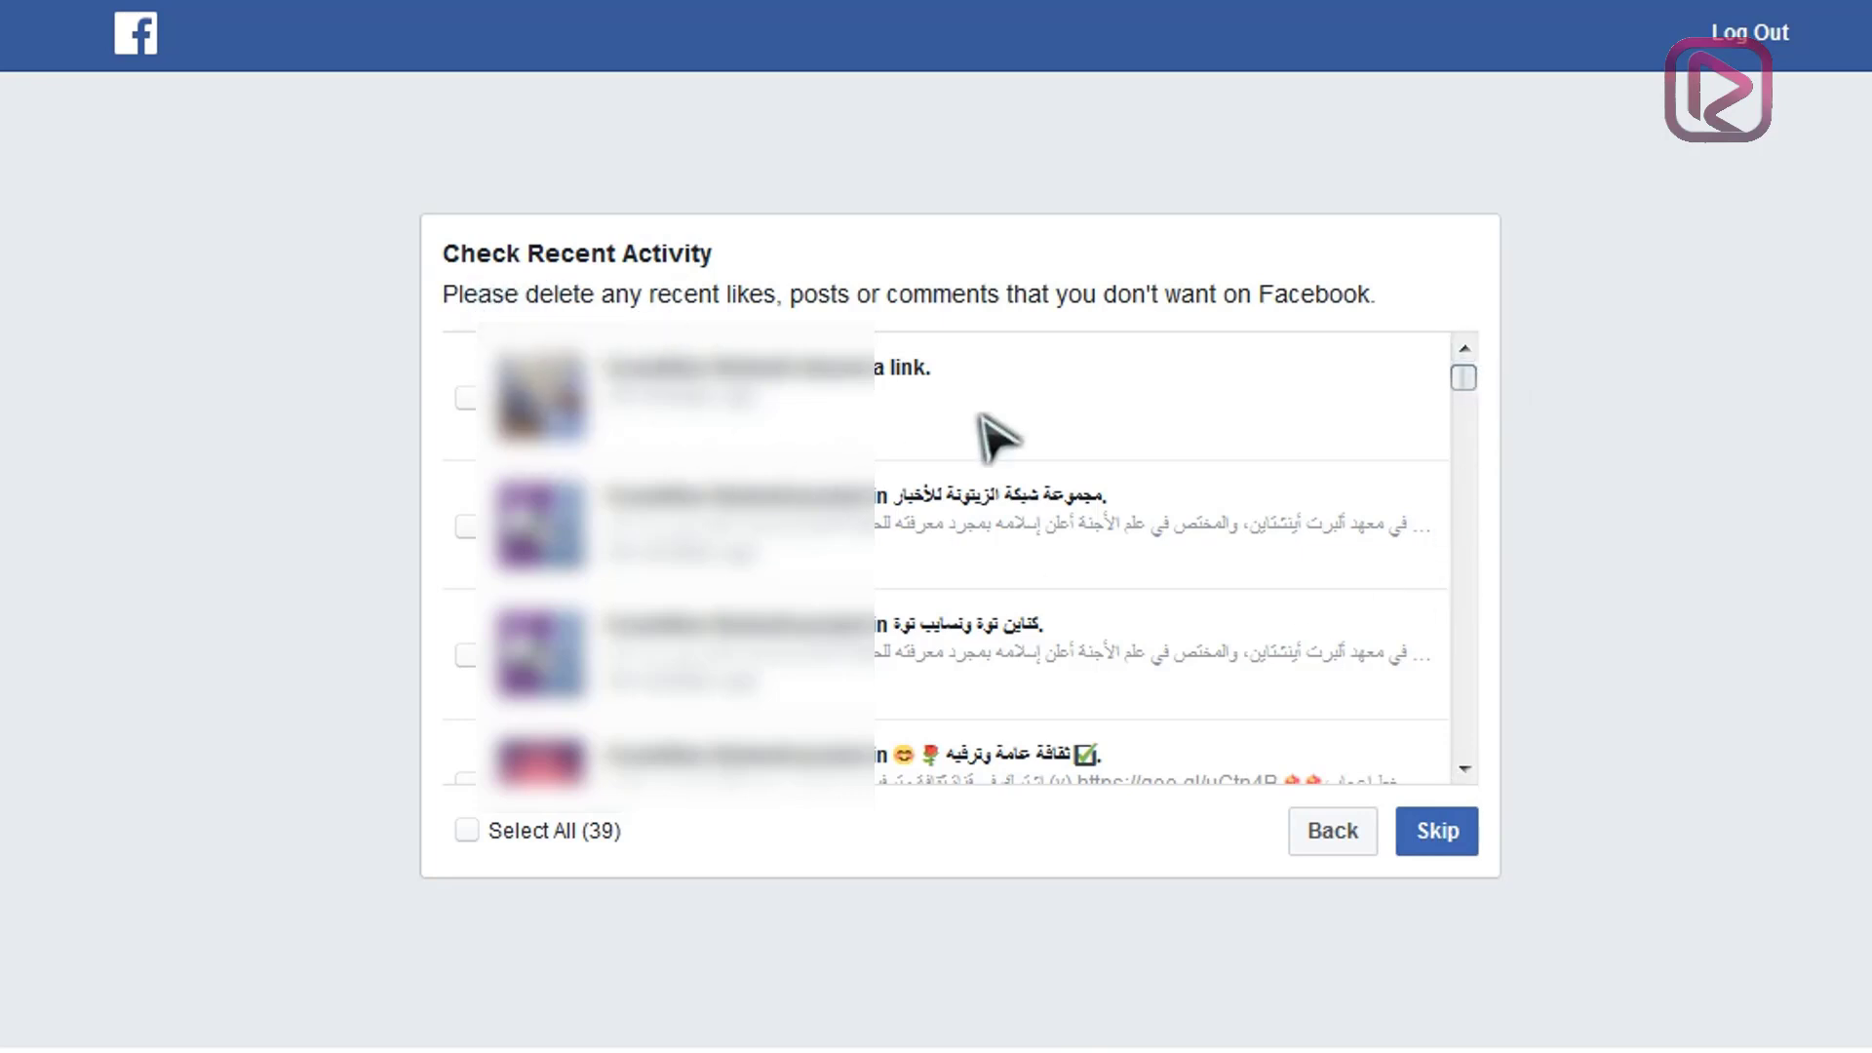
{"action": "scroll", "coordinate": [1369, 580], "scroll_direction": "down", "scroll_amount": 1}
{"action": "scroll", "coordinate": [1384, 600], "scroll_direction": "down", "scroll_amount": 3}
{"action": "scroll", "coordinate": [1384, 600], "scroll_direction": "up", "scroll_amount": 4}
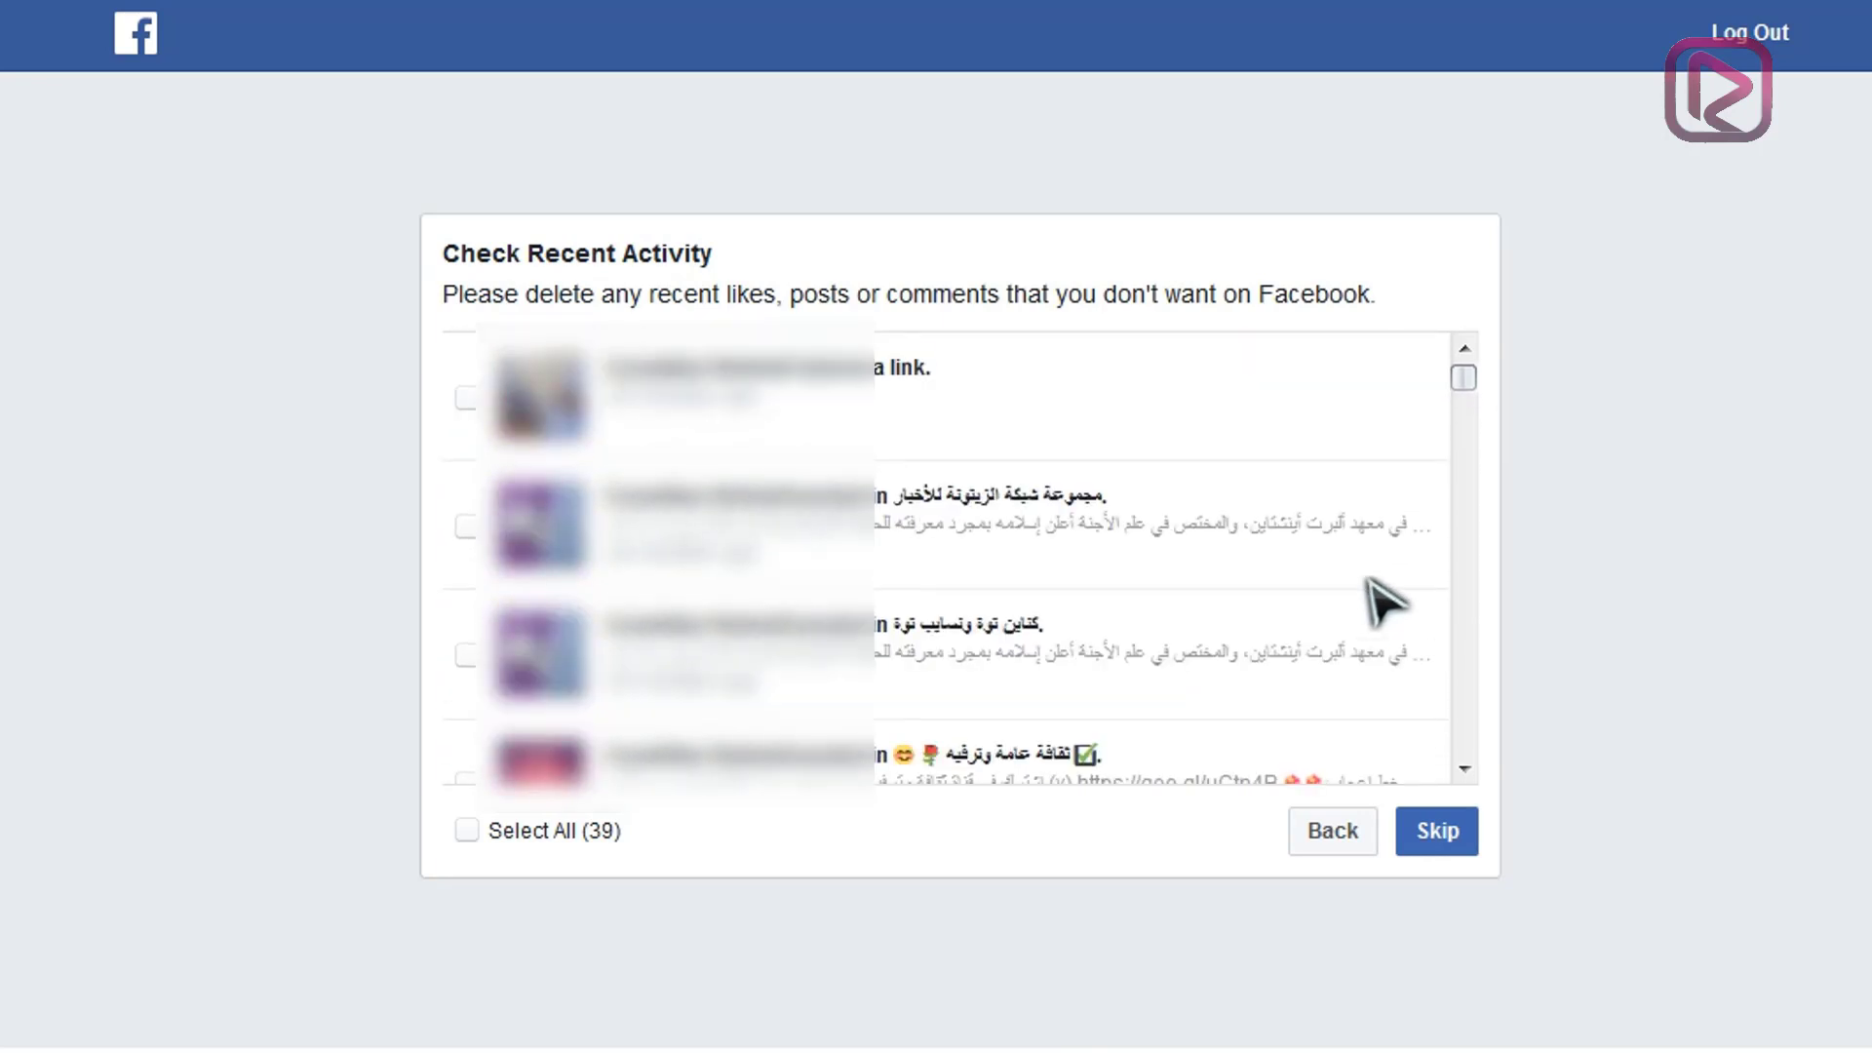
{"action": "mouse_move", "coordinate": [1464, 378]}
{"action": "left_mouse_down"}
{"action": "mouse_move", "coordinate": [1488, 555]}
{"action": "mouse_move", "coordinate": [1482, 375]}
{"action": "left_mouse_up"}
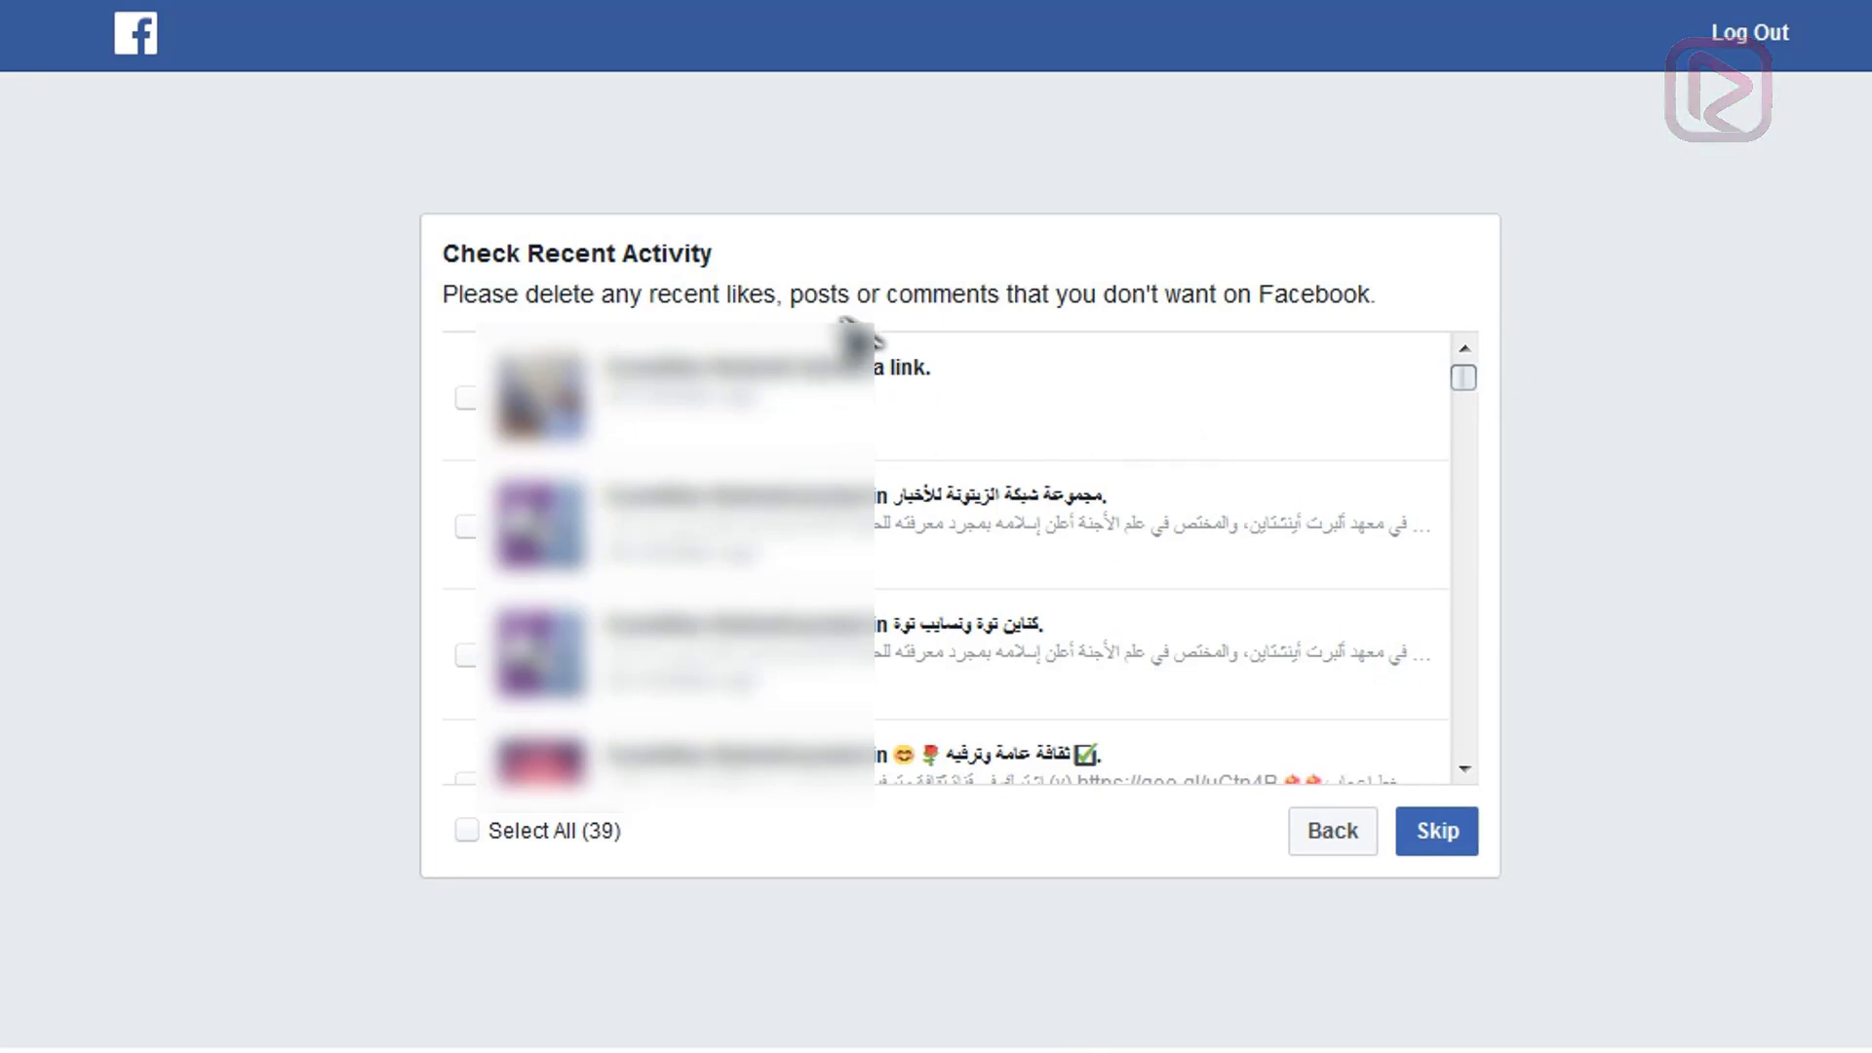
{"action": "left_click", "coordinate": [465, 397]}
{"action": "left_click", "coordinate": [466, 526]}
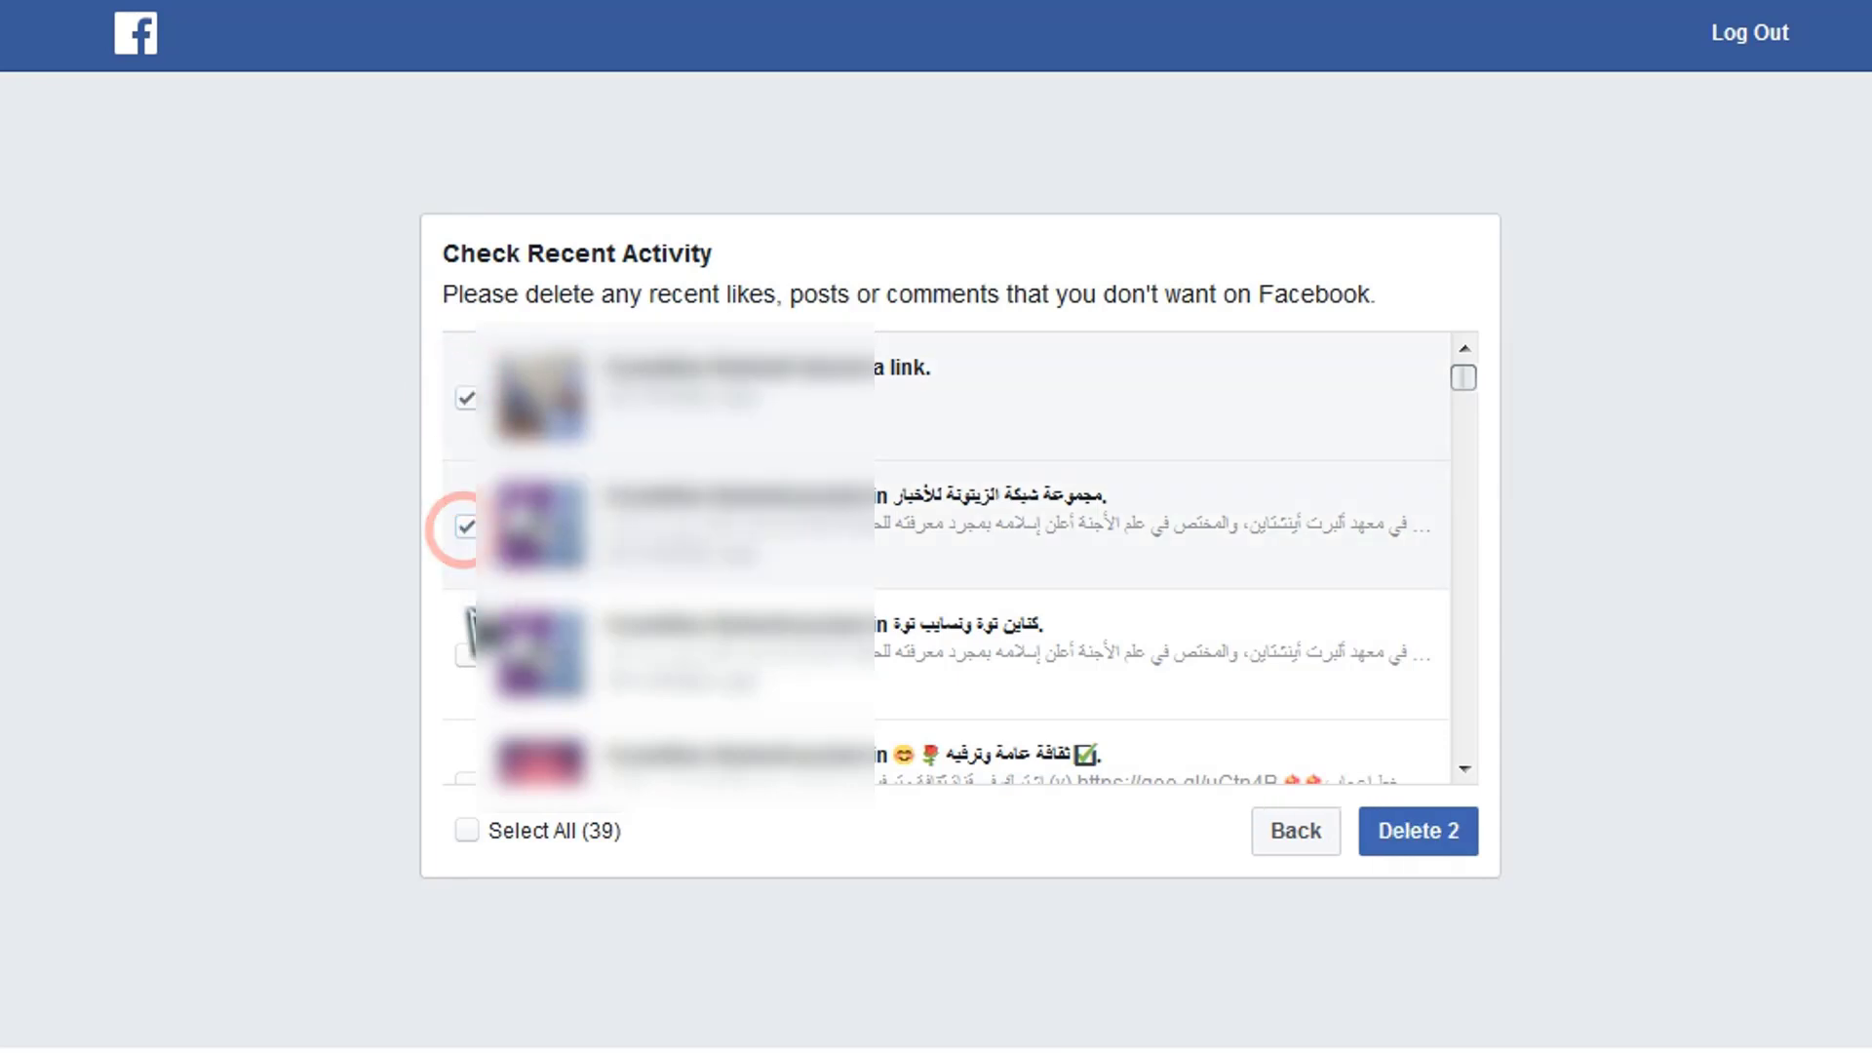
{"action": "left_click", "coordinate": [466, 655]}
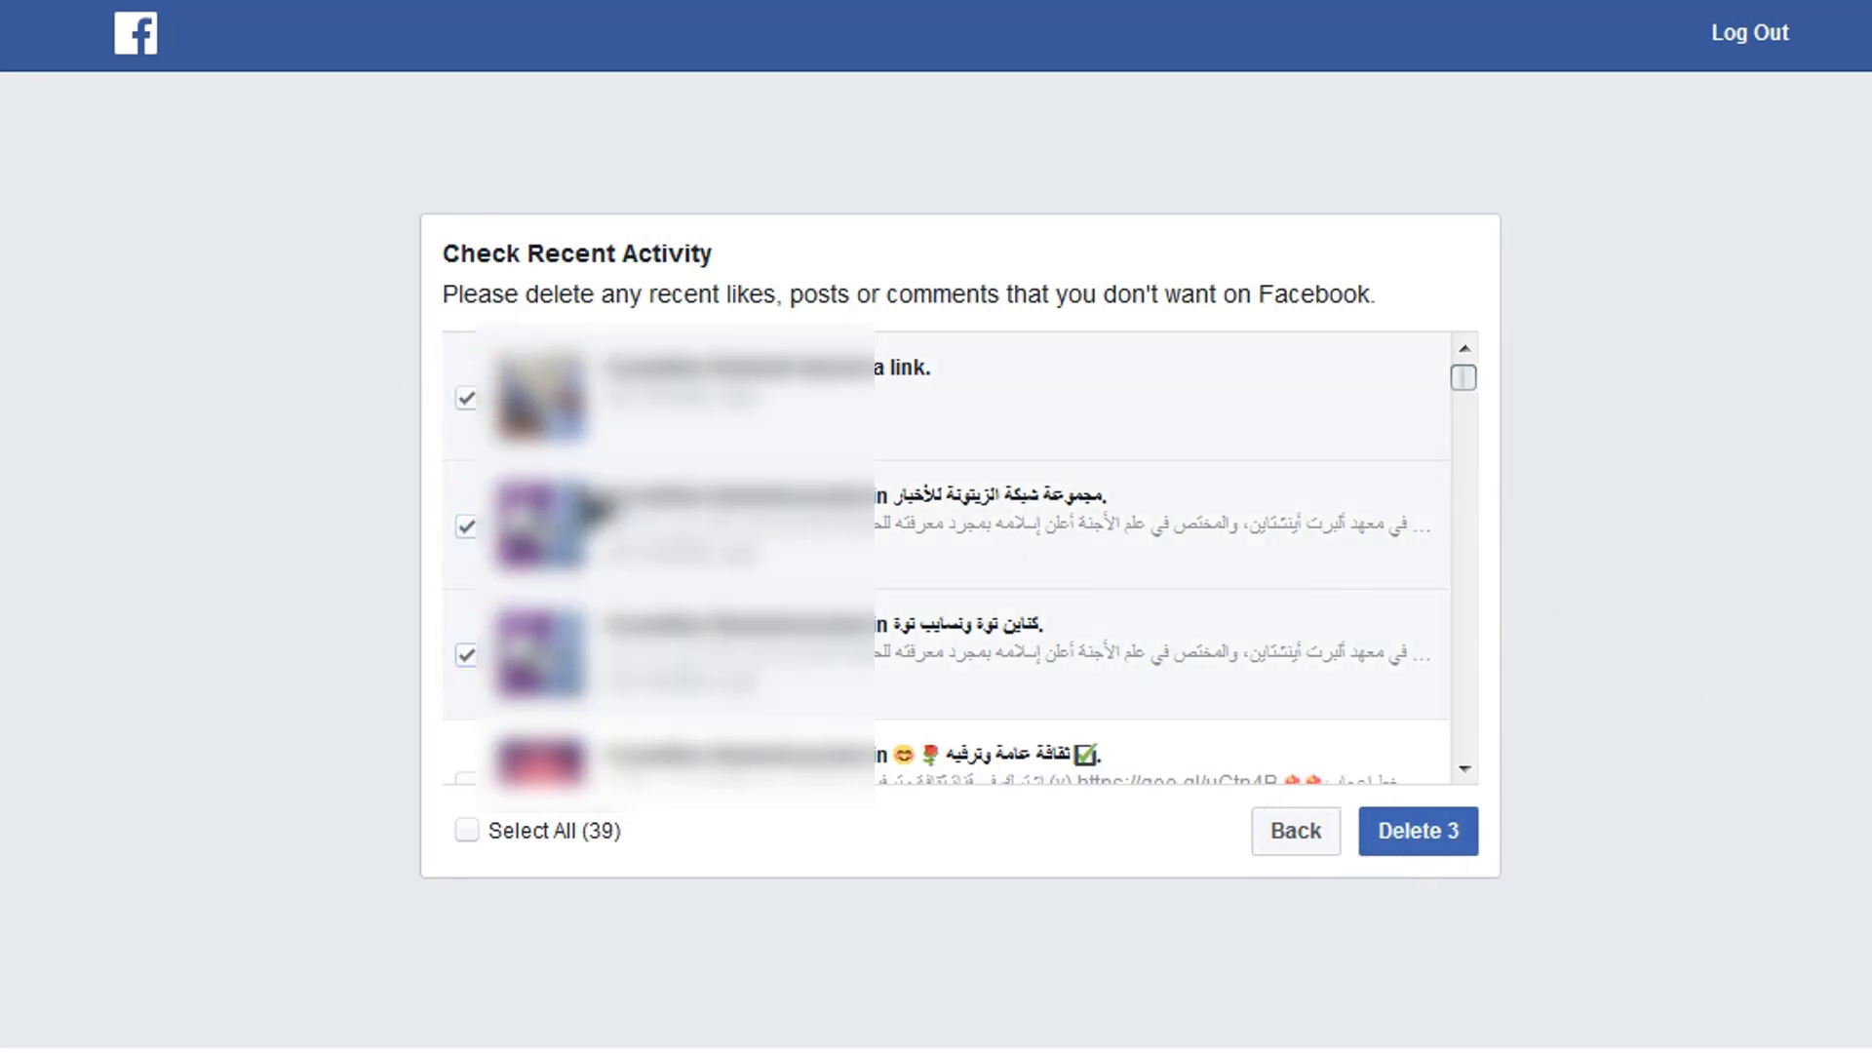
{"action": "left_click", "coordinate": [465, 398]}
{"action": "left_click", "coordinate": [466, 526]}
{"action": "left_click", "coordinate": [466, 655]}
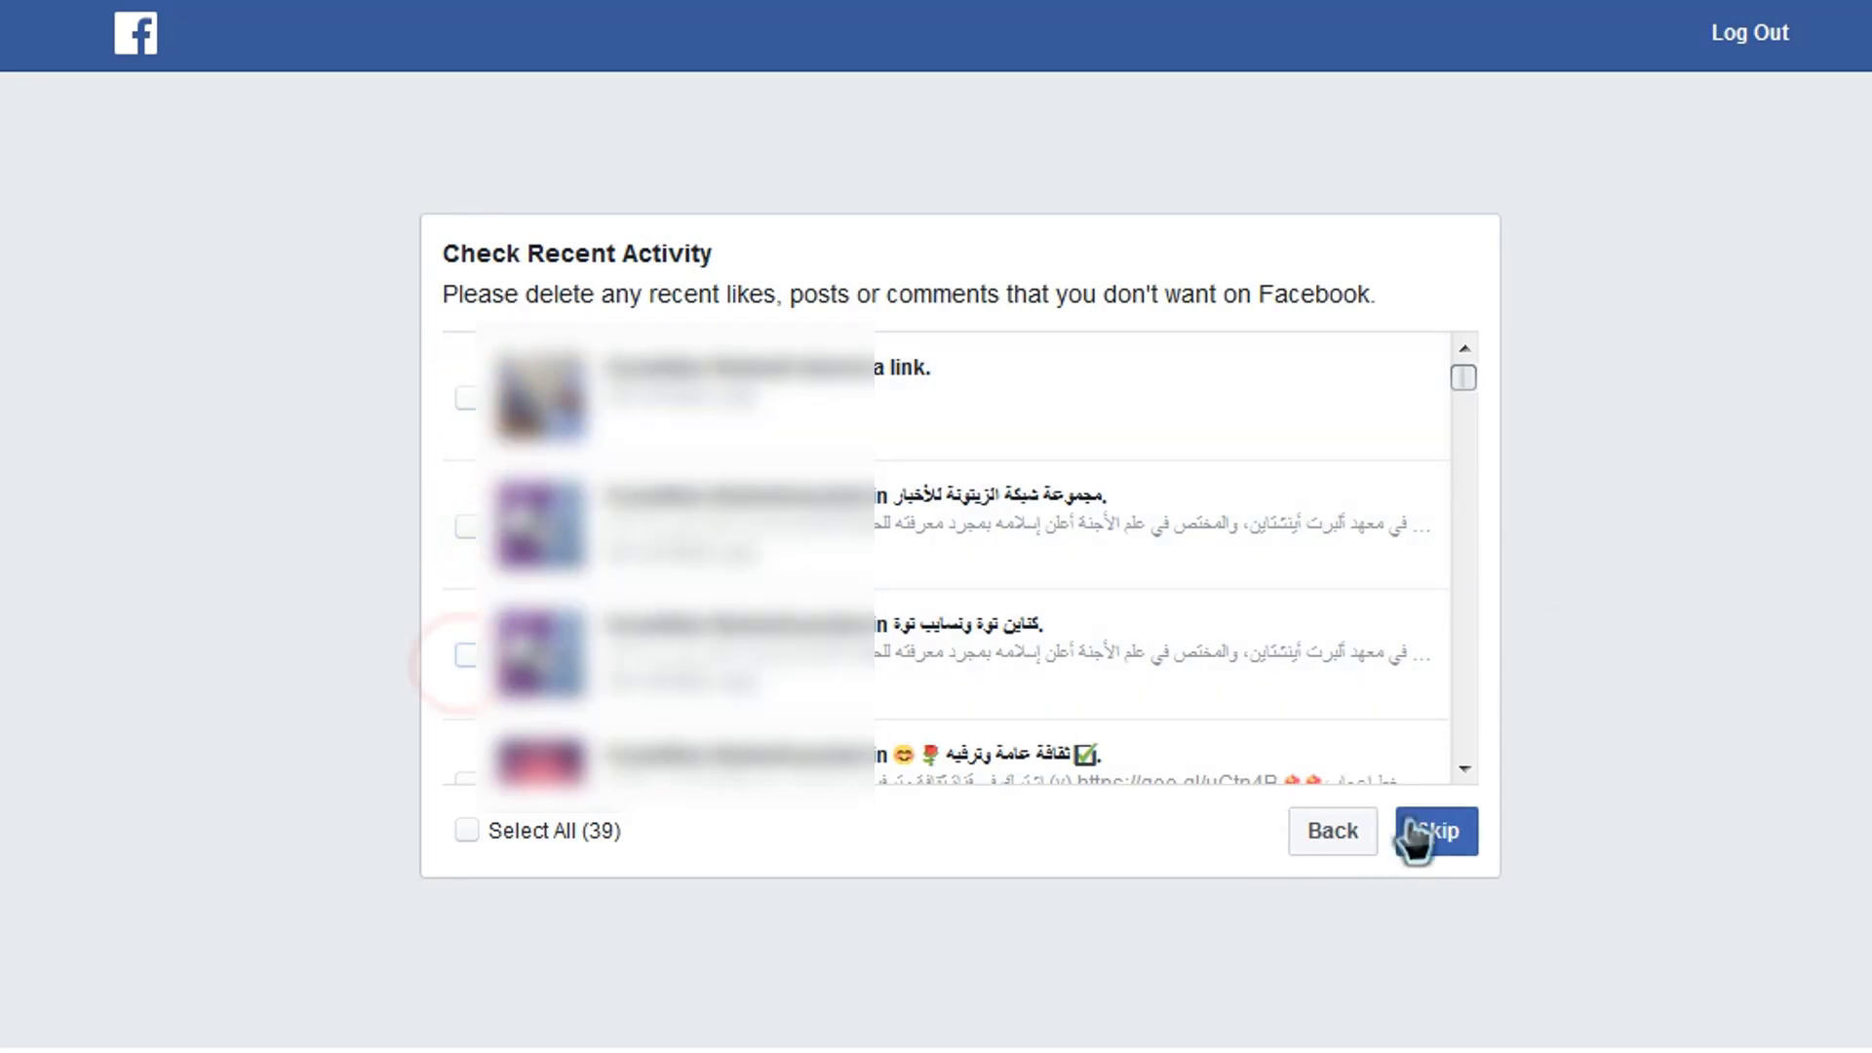
Check the remaining recent activity entries and skip this check without deleting anything
{"action": "scroll", "coordinate": [1329, 614], "scroll_direction": "down", "scroll_amount": 5}
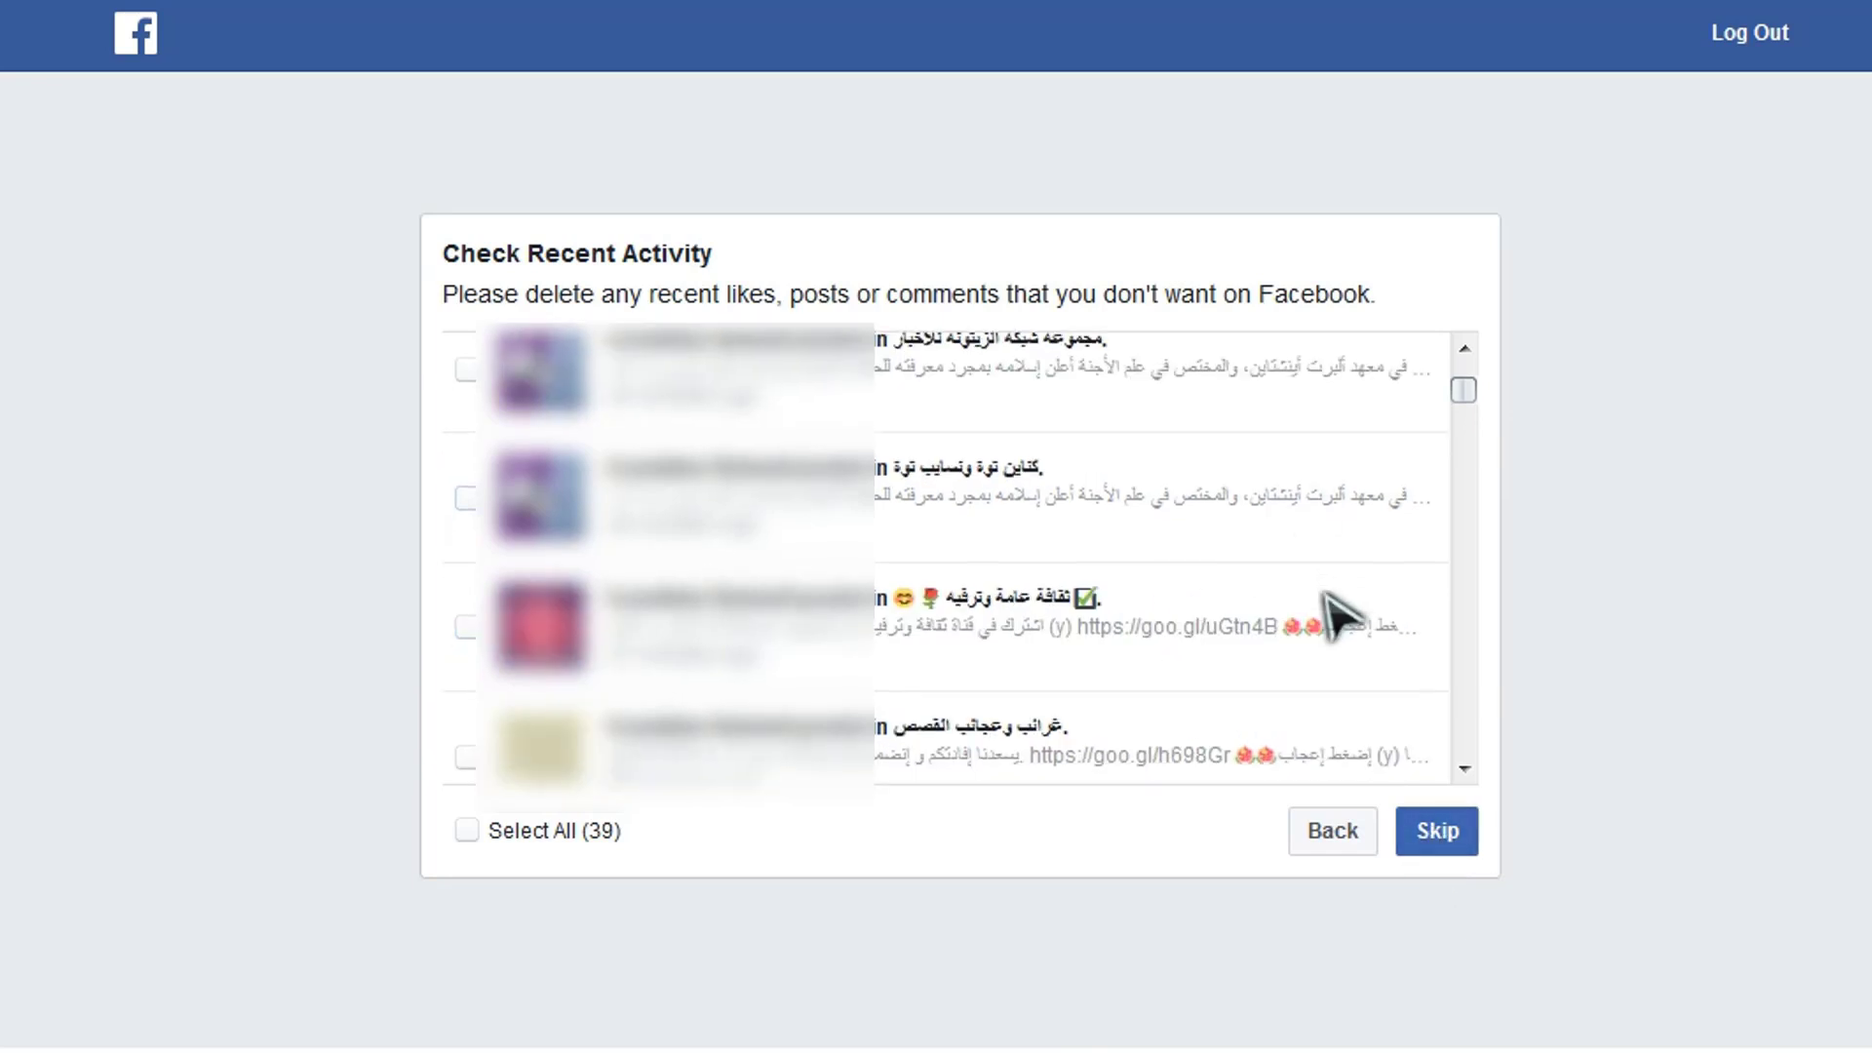
{"action": "scroll", "coordinate": [1384, 702], "scroll_direction": "down", "scroll_amount": 12}
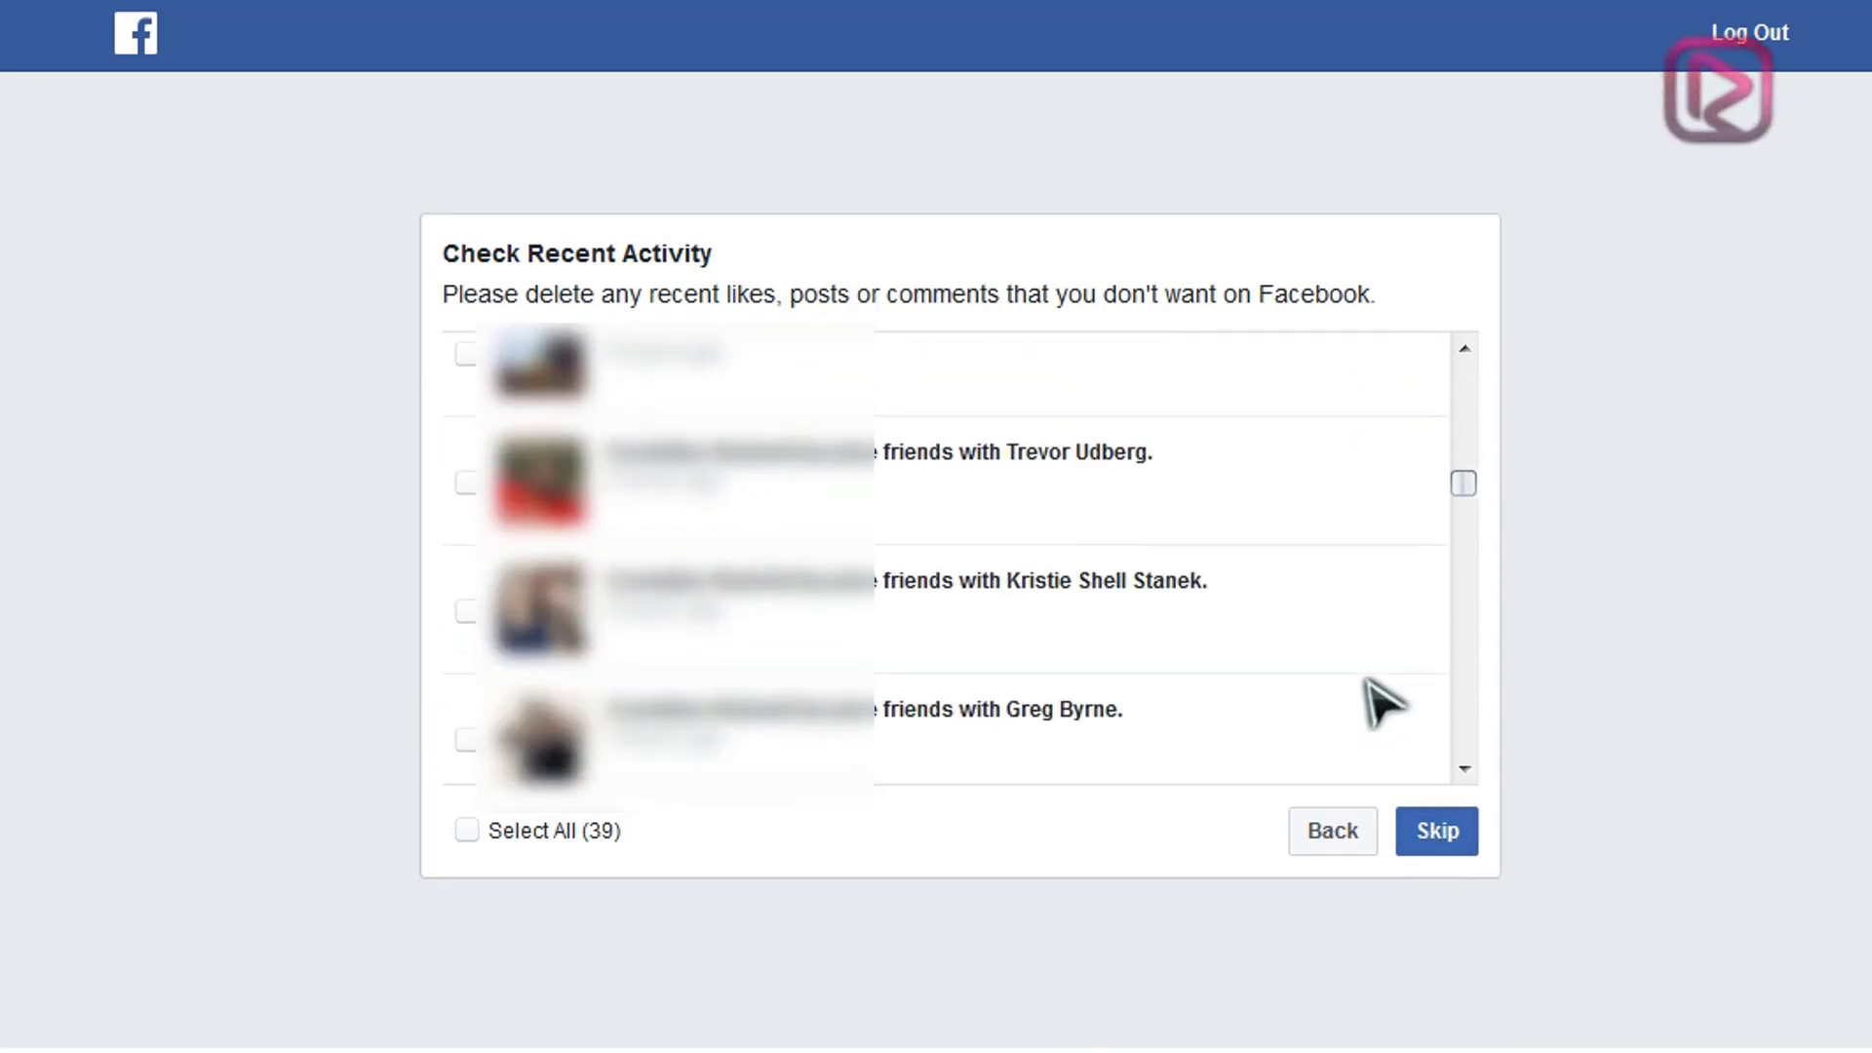
{"action": "scroll", "coordinate": [1384, 701], "scroll_direction": "down", "scroll_amount": 3}
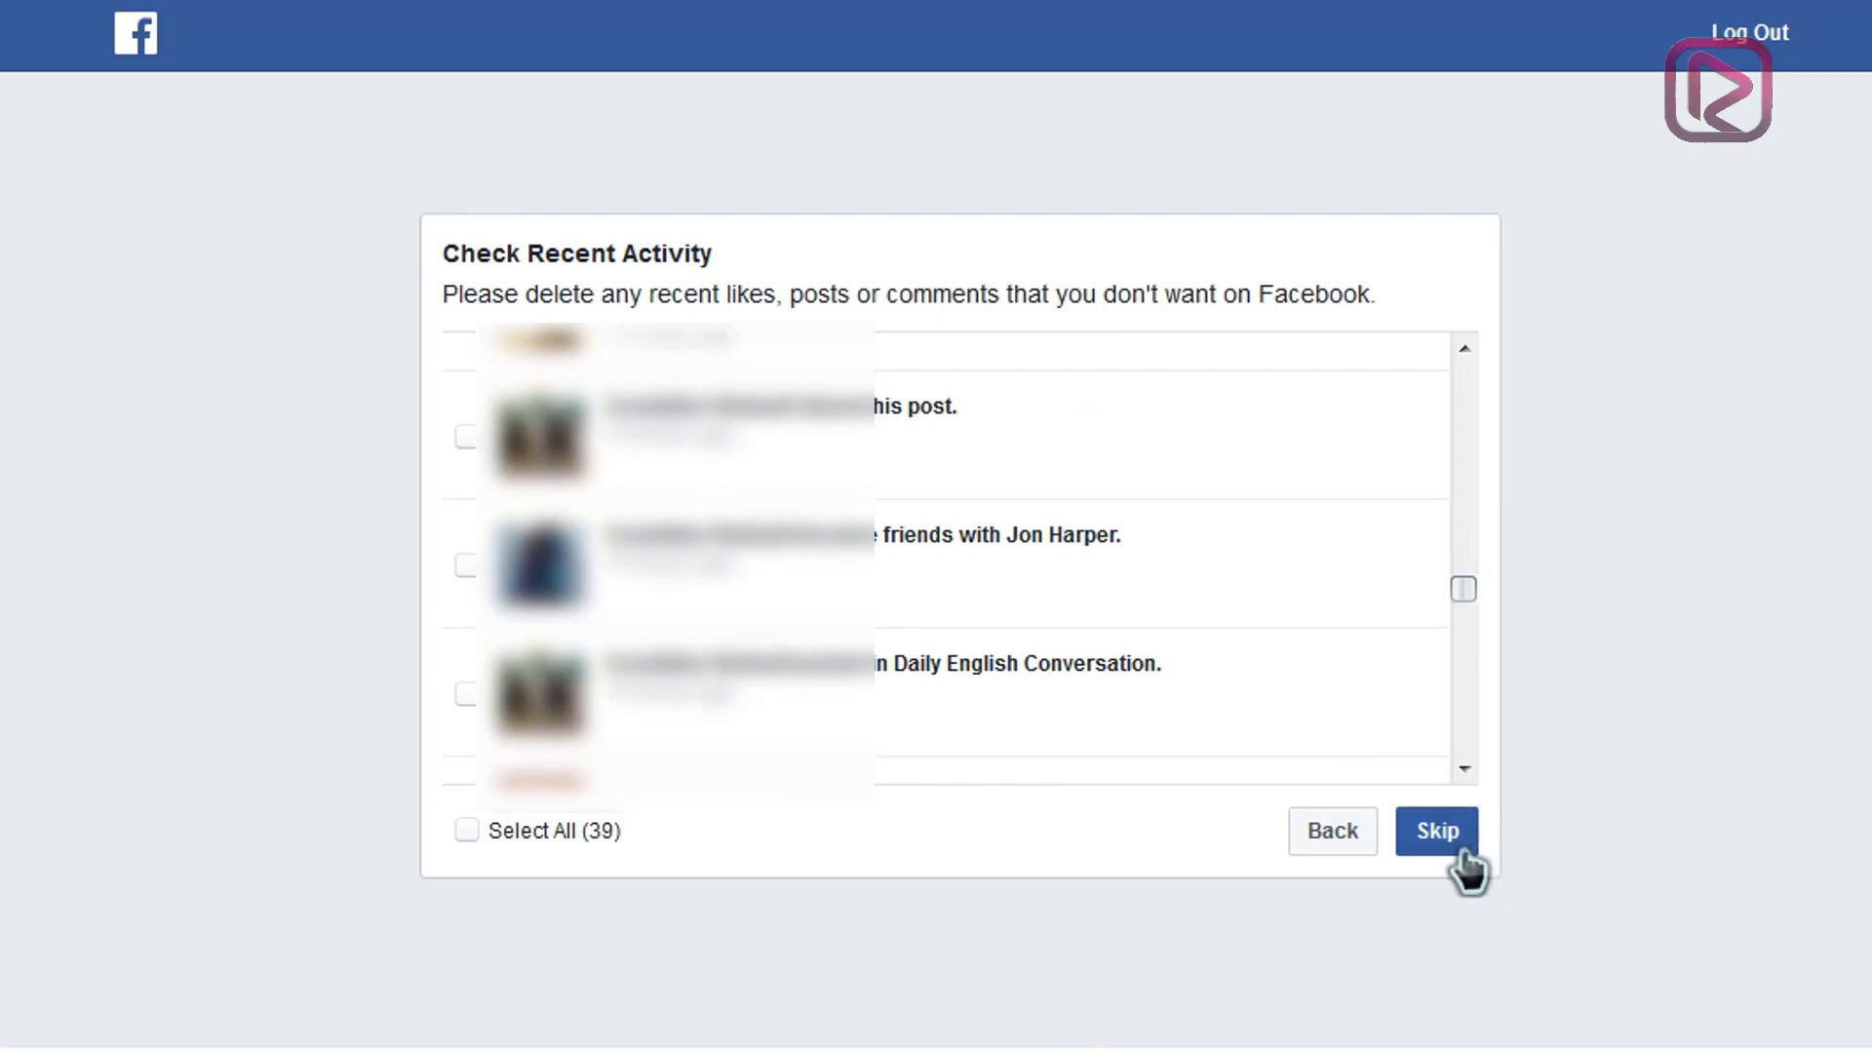
{"action": "left_click", "coordinate": [1459, 851]}
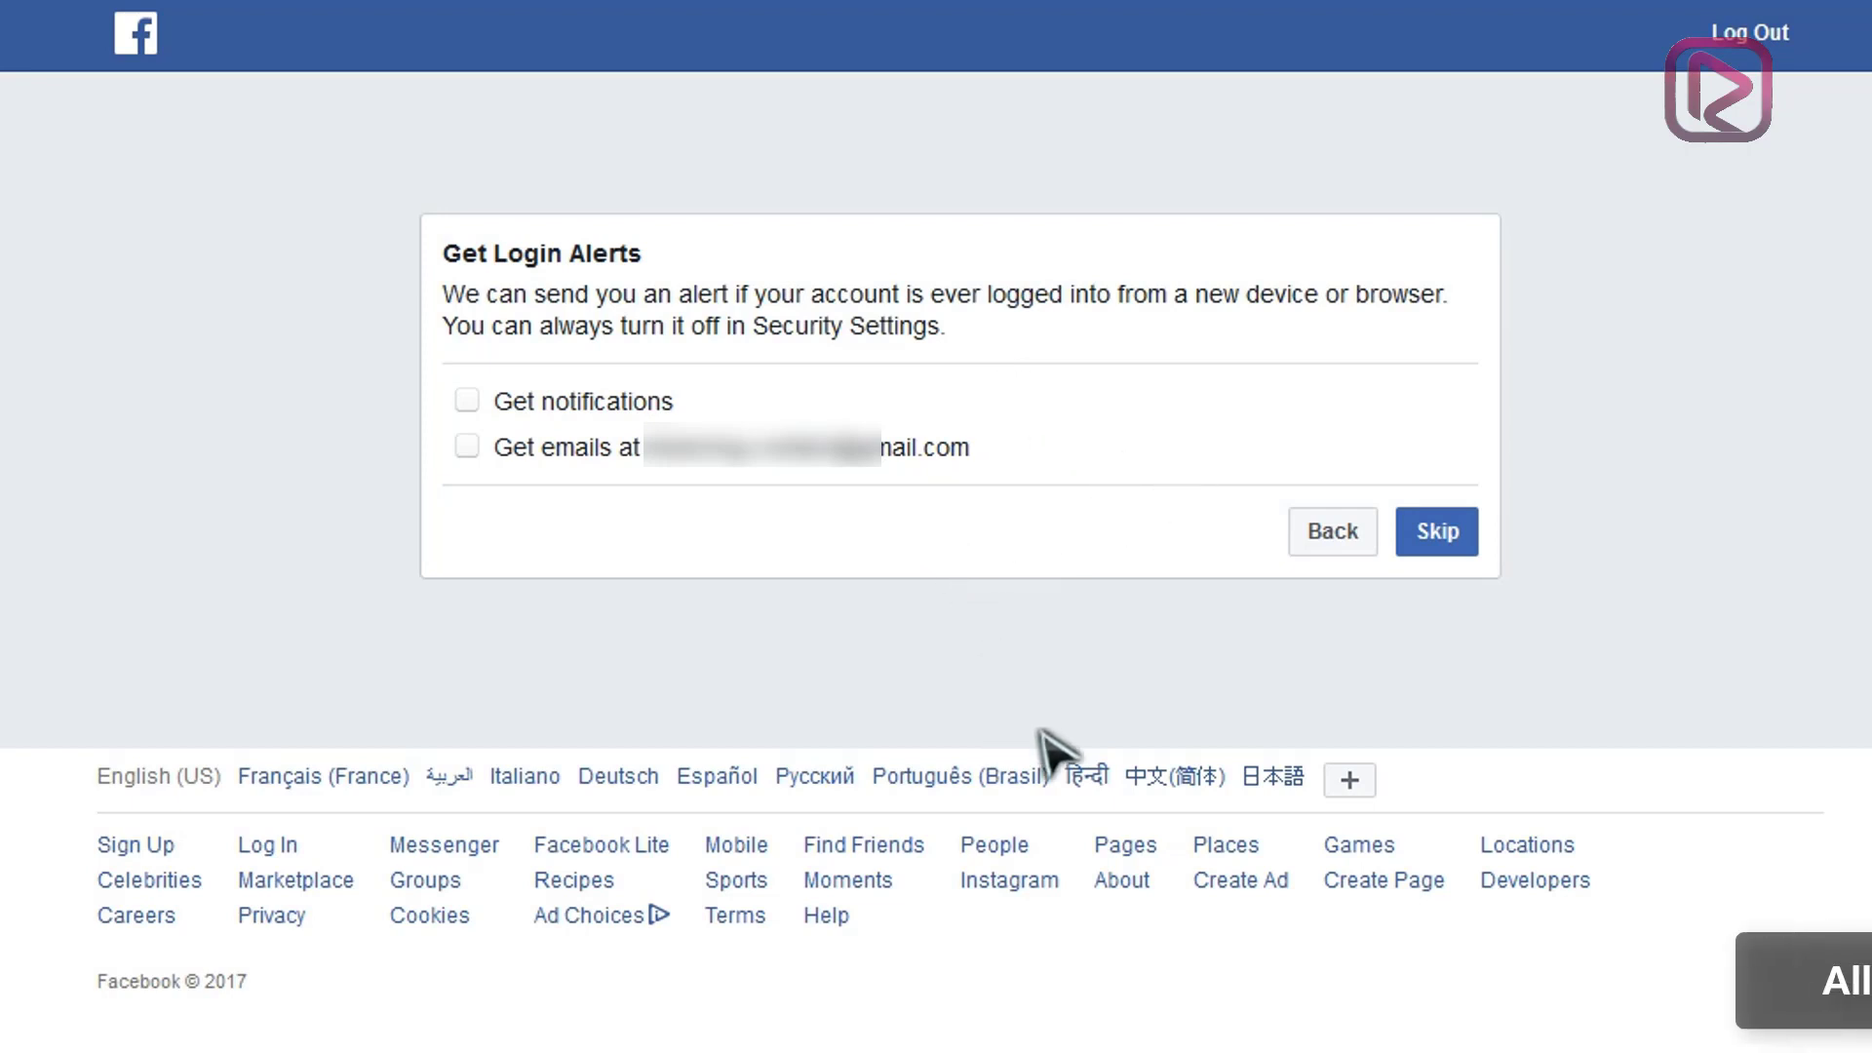
Enable login alerts through both notifications and the account's email address, and continue past the alert settings
{"action": "left_click", "coordinate": [467, 401]}
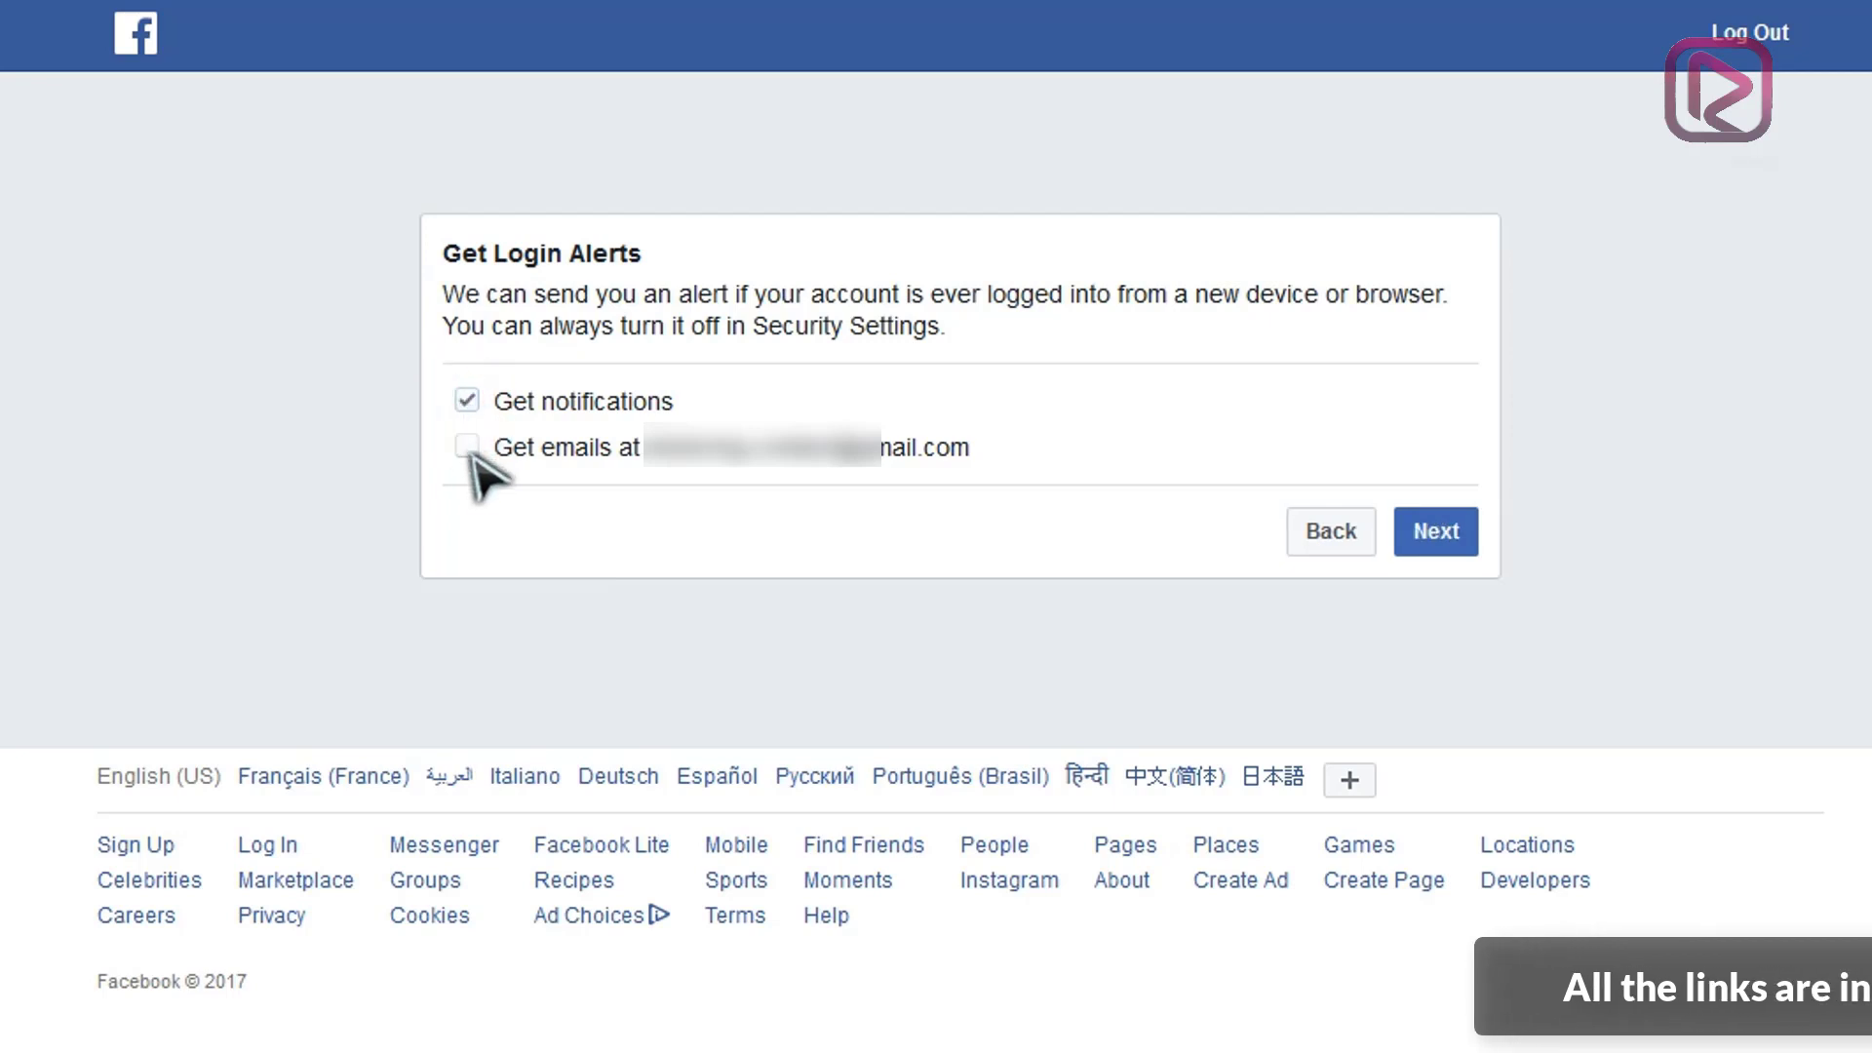
{"action": "left_click", "coordinate": [467, 447]}
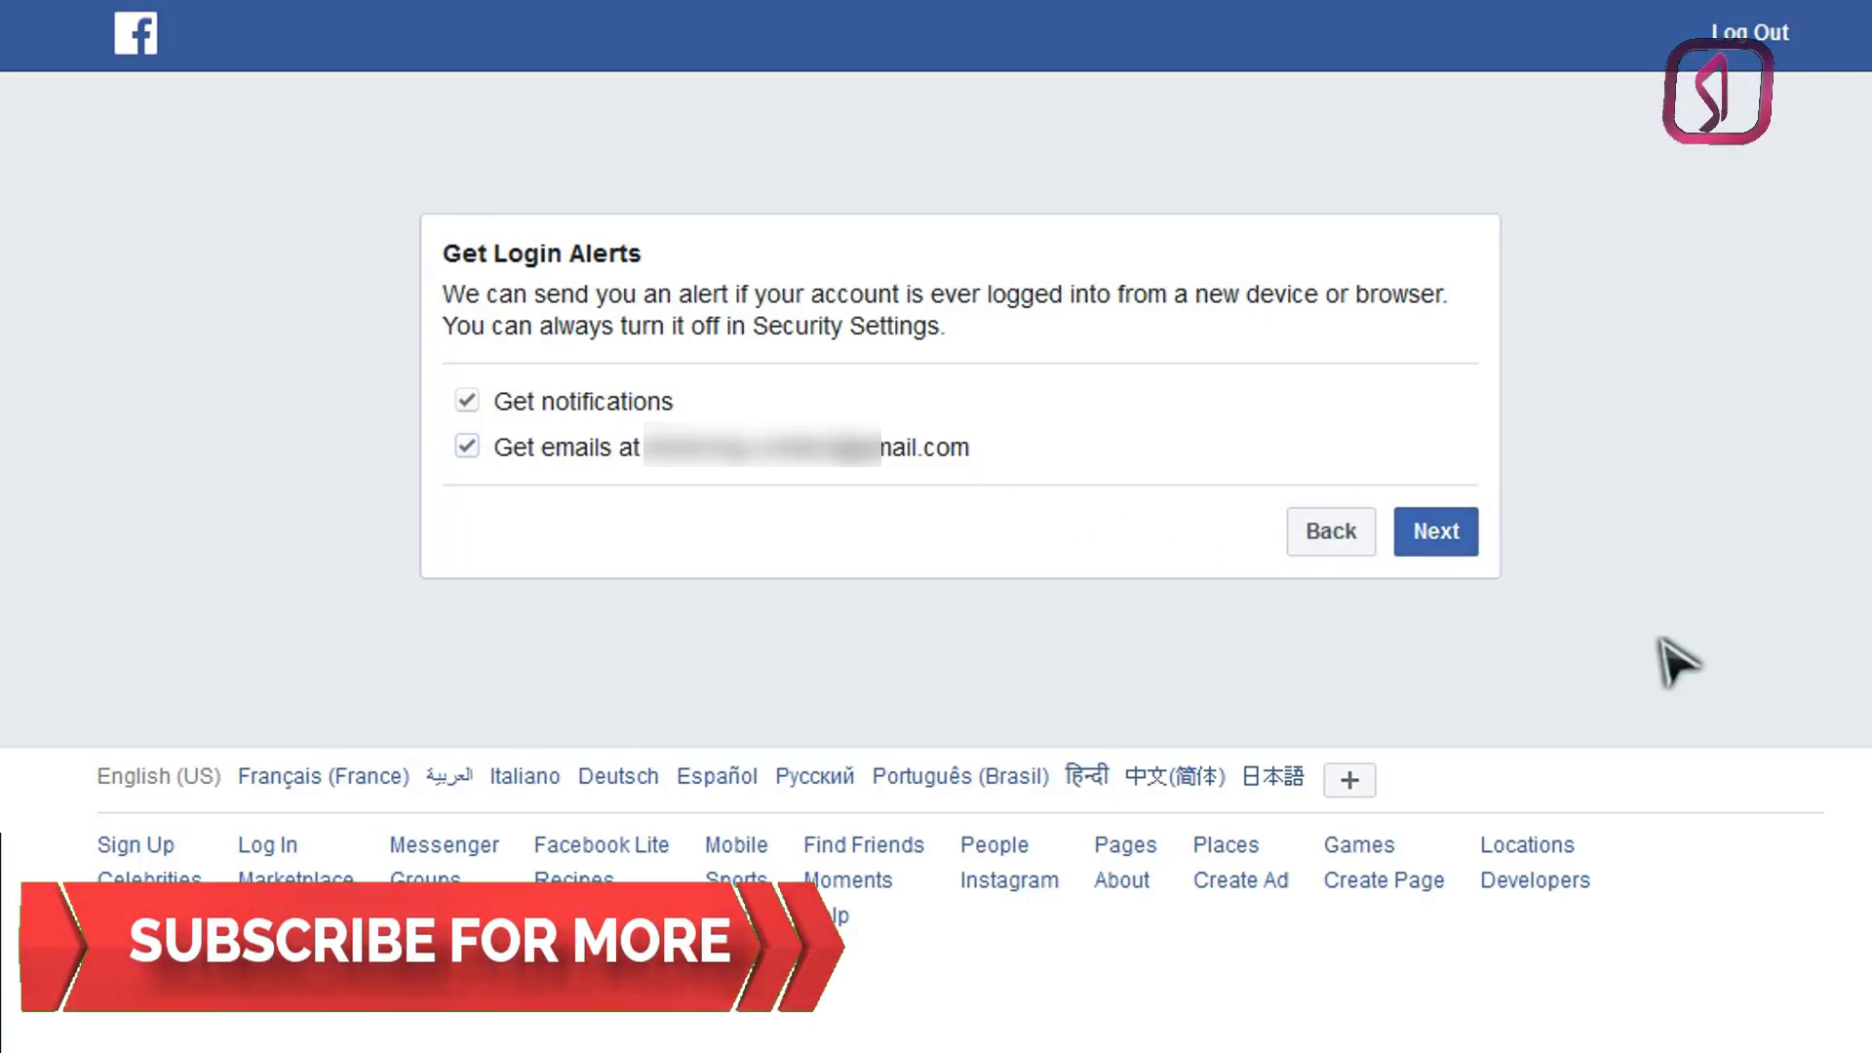
{"action": "left_click", "coordinate": [1447, 542]}
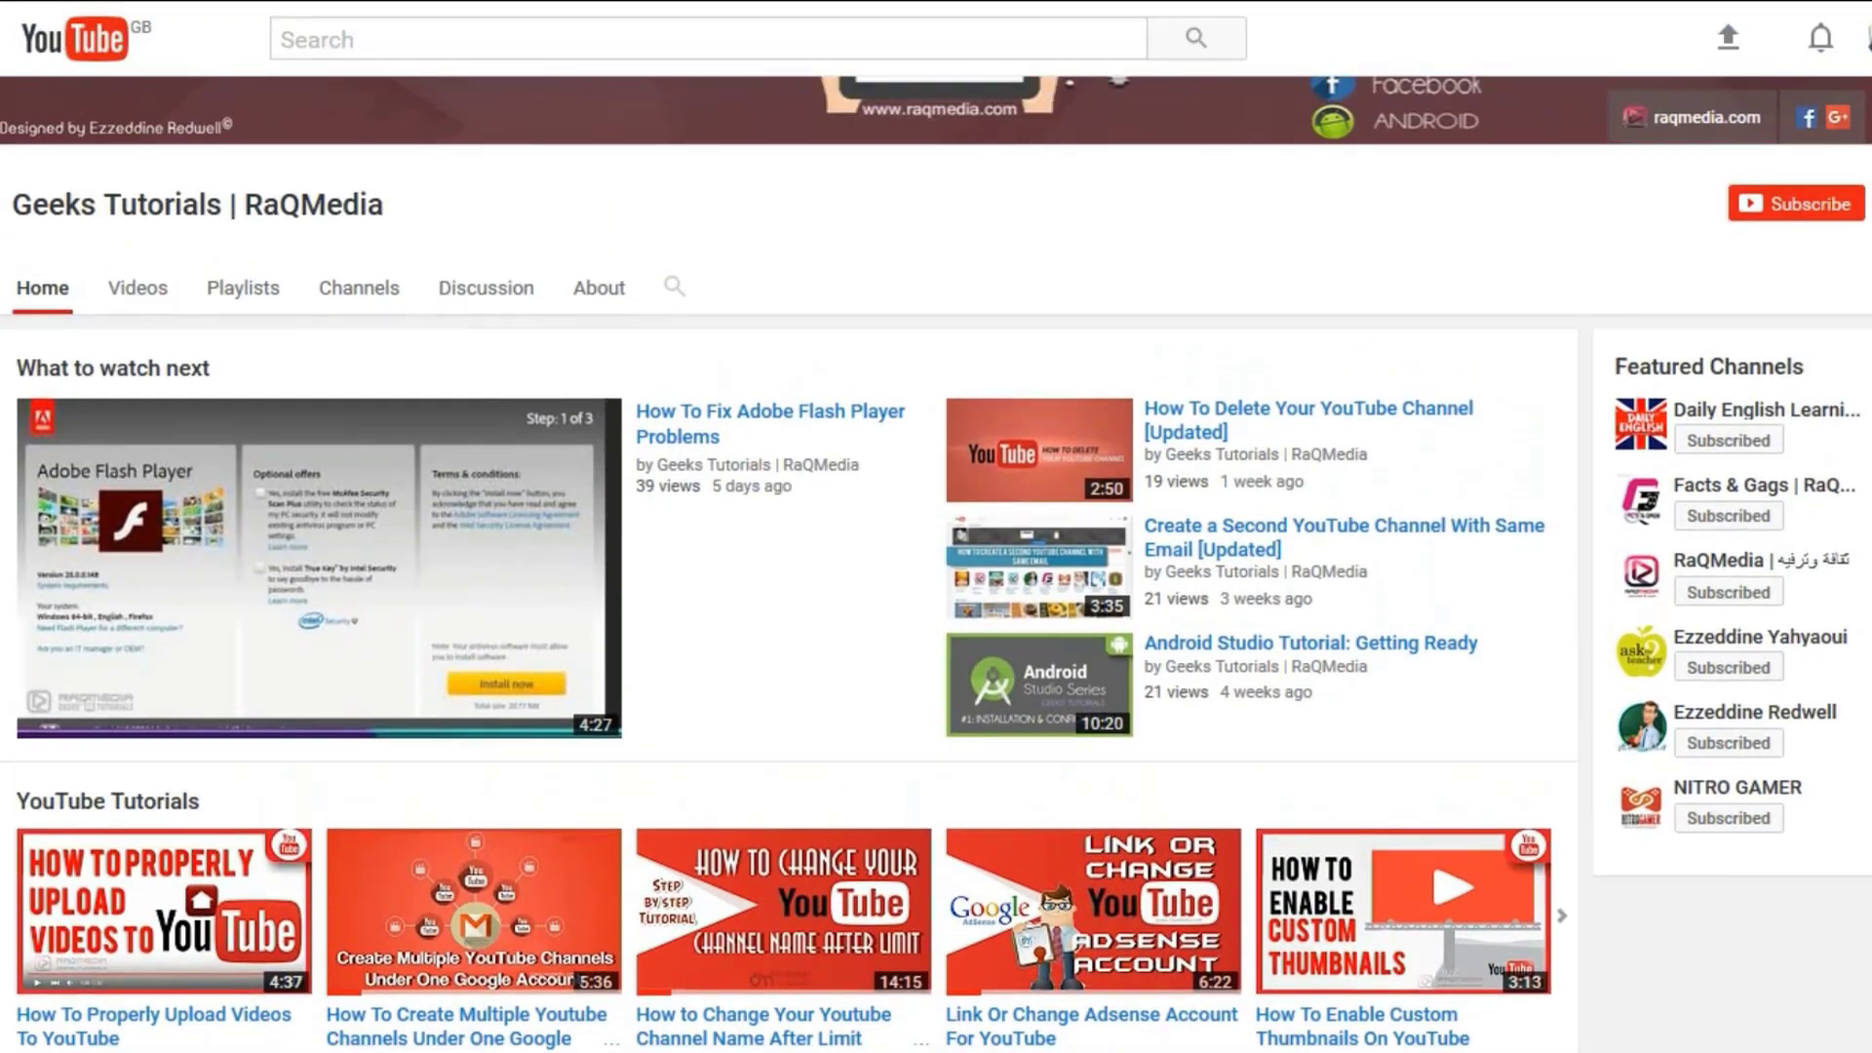
On YouTube, subscribe to the Geeks Tutorials | RaQMedia channel and save the option to receive all its notifications
{"action": "scroll", "coordinate": [936, 566], "scroll_direction": "up", "scroll_amount": 3}
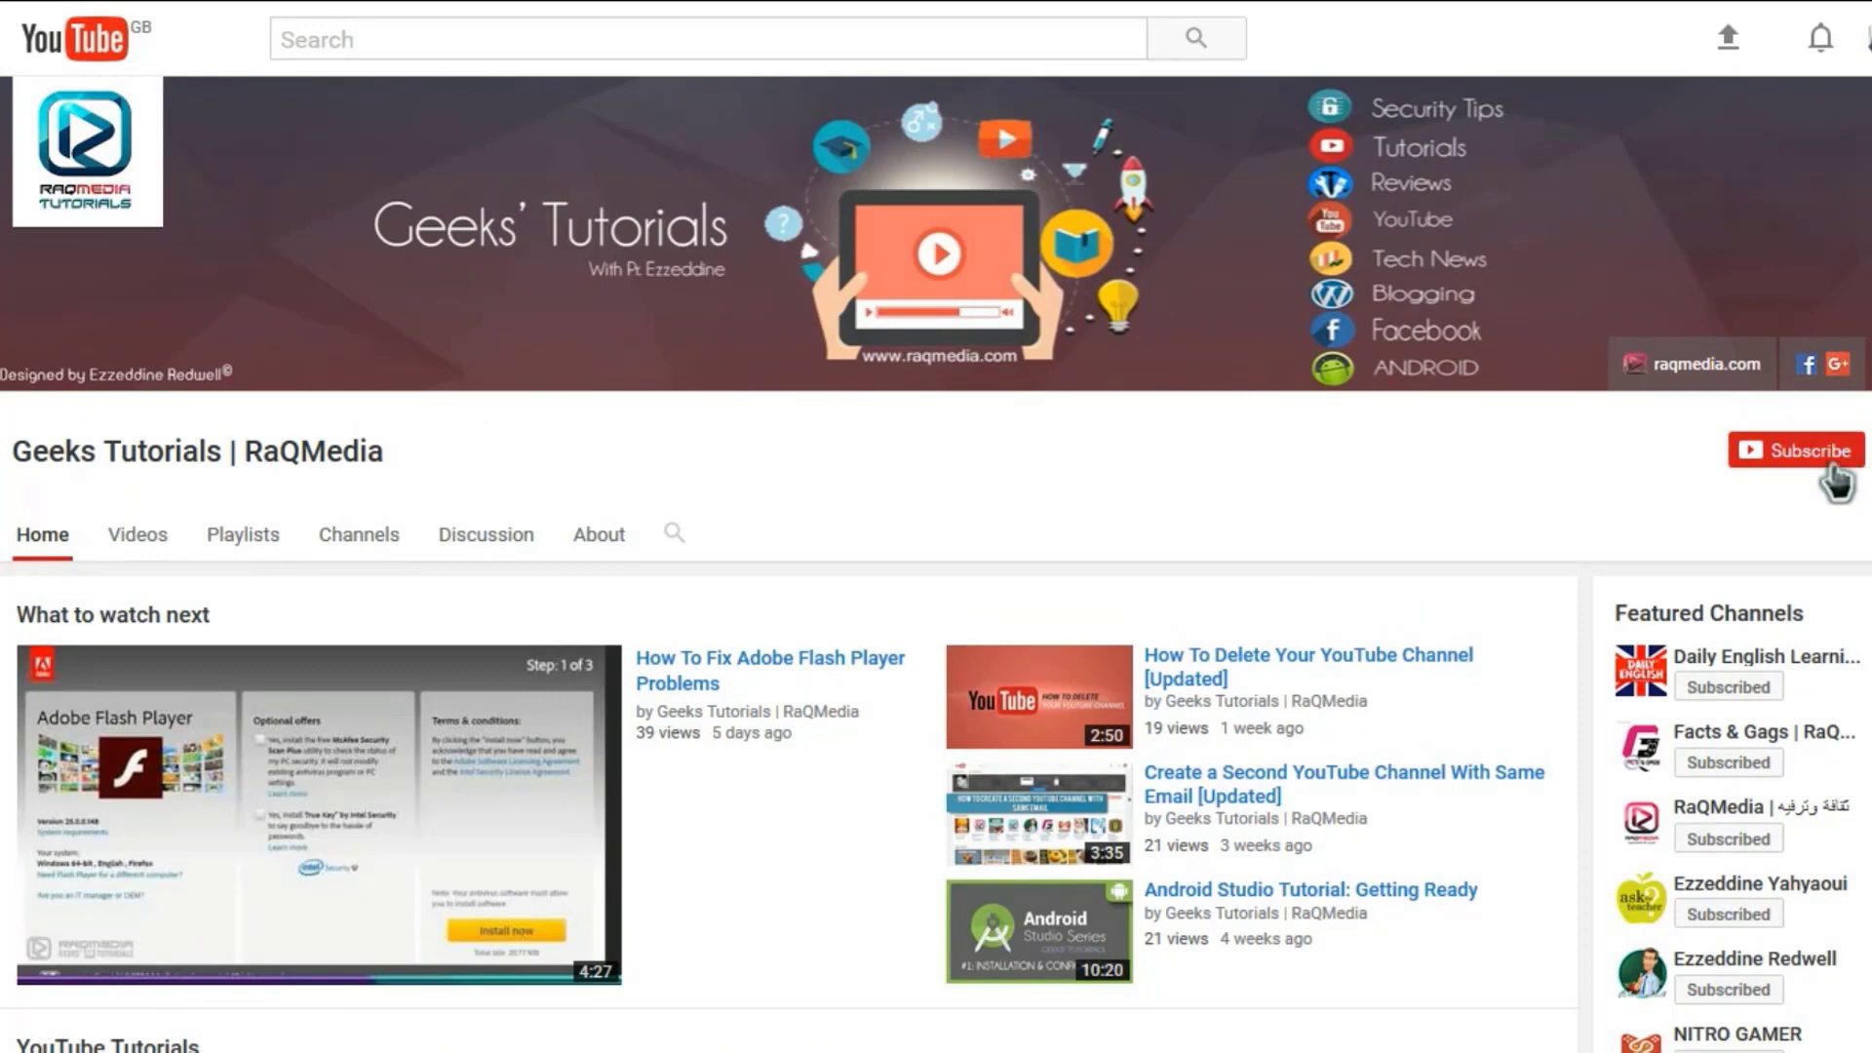
{"action": "left_click", "coordinate": [1780, 460]}
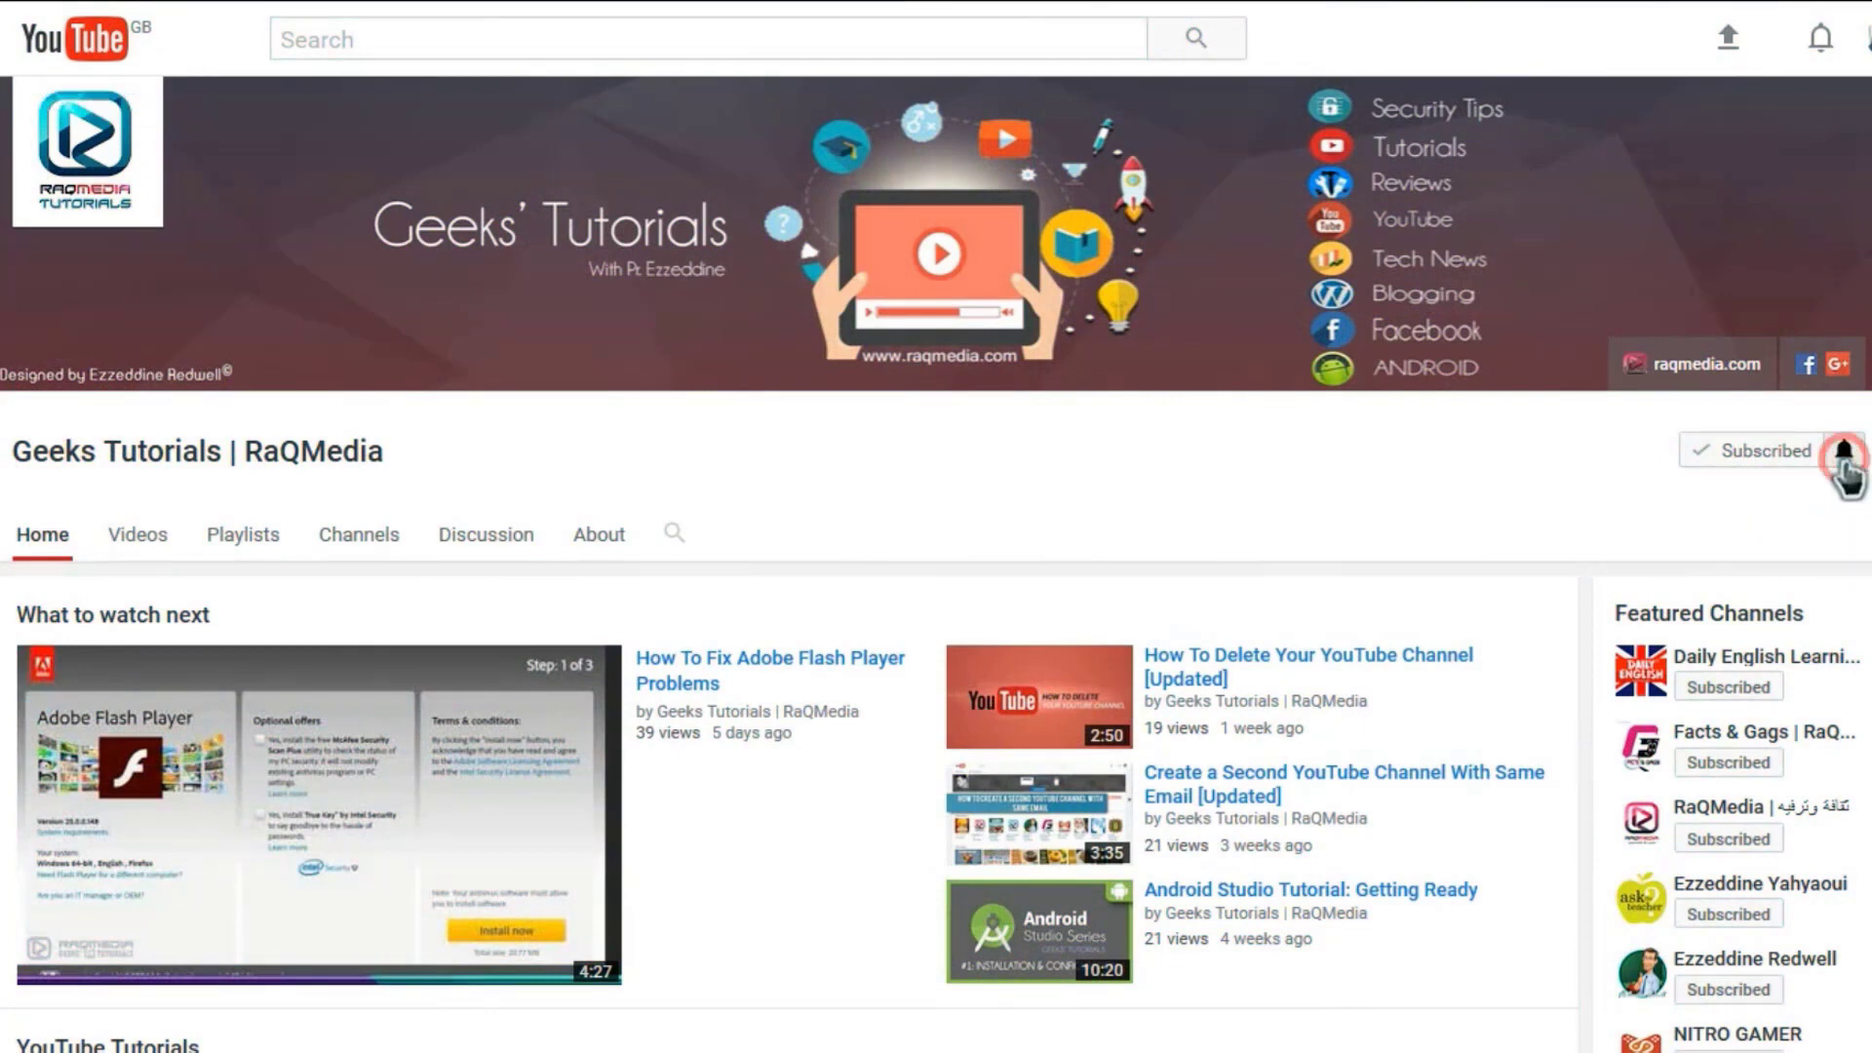
{"action": "left_click", "coordinate": [1843, 453]}
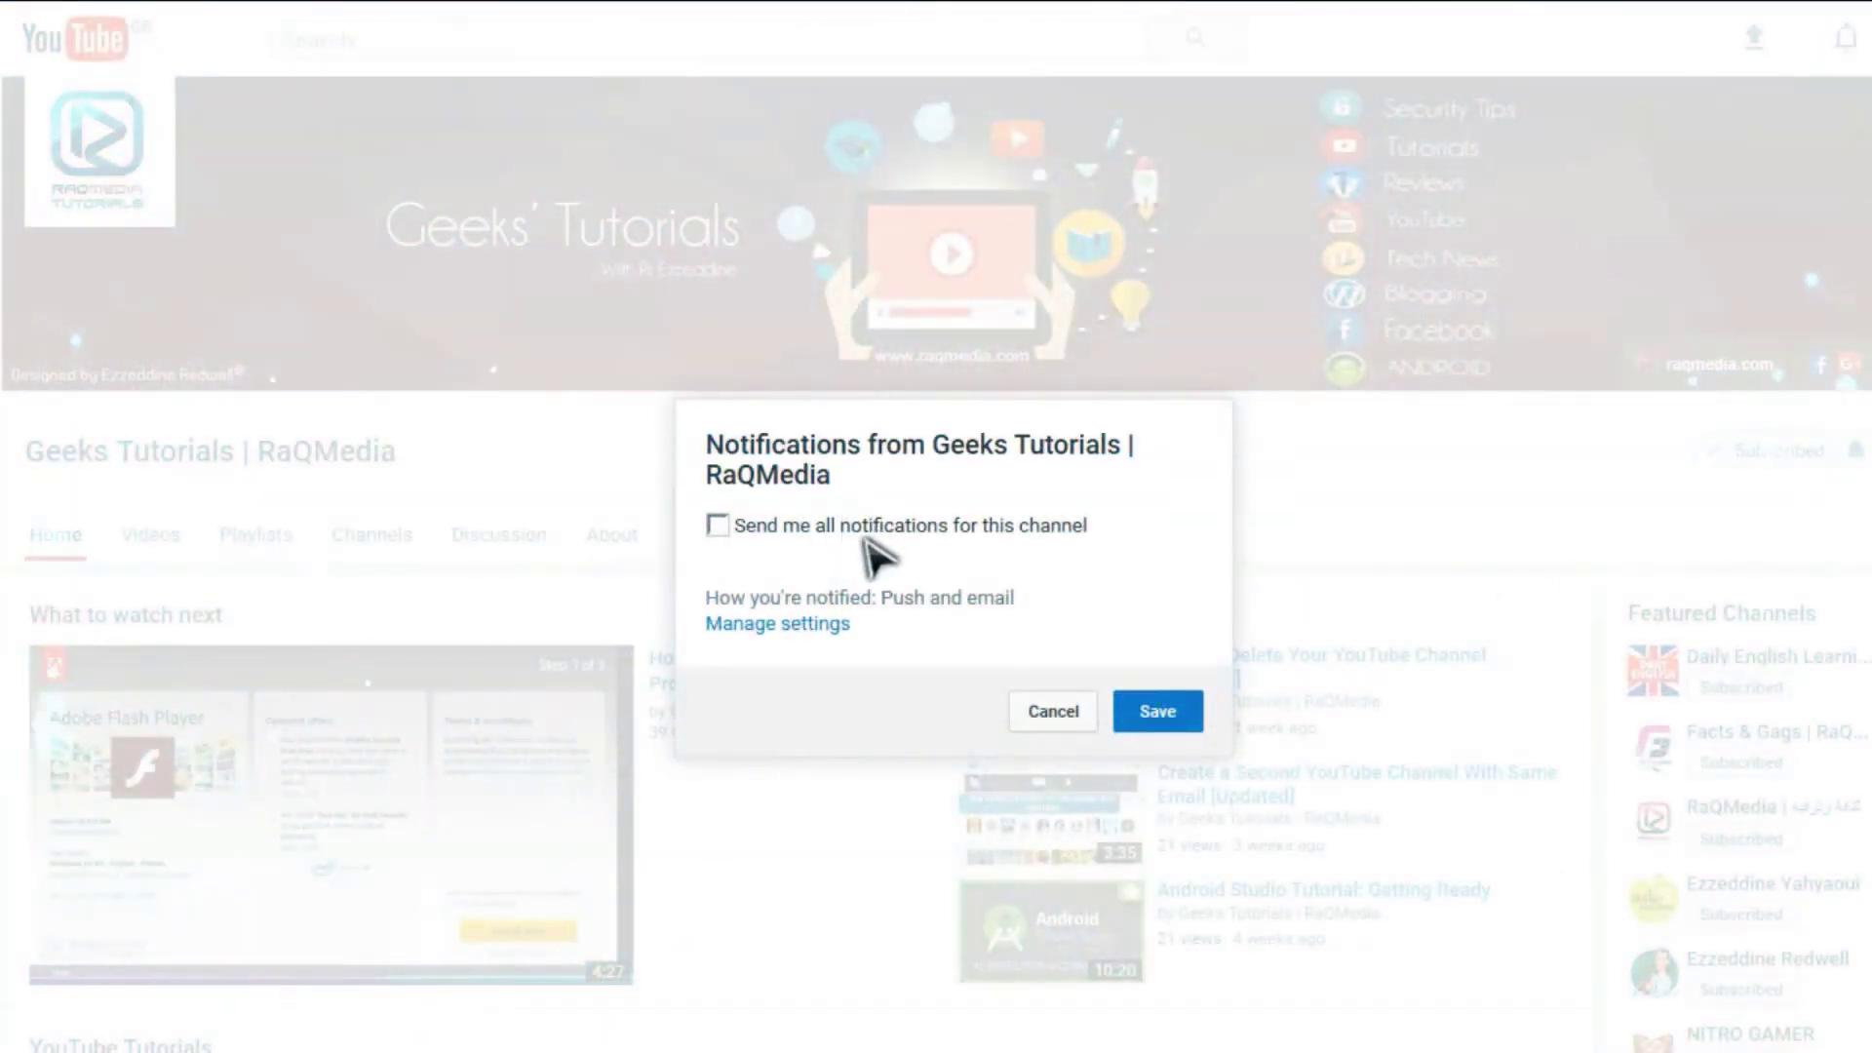
{"action": "left_click", "coordinate": [719, 527]}
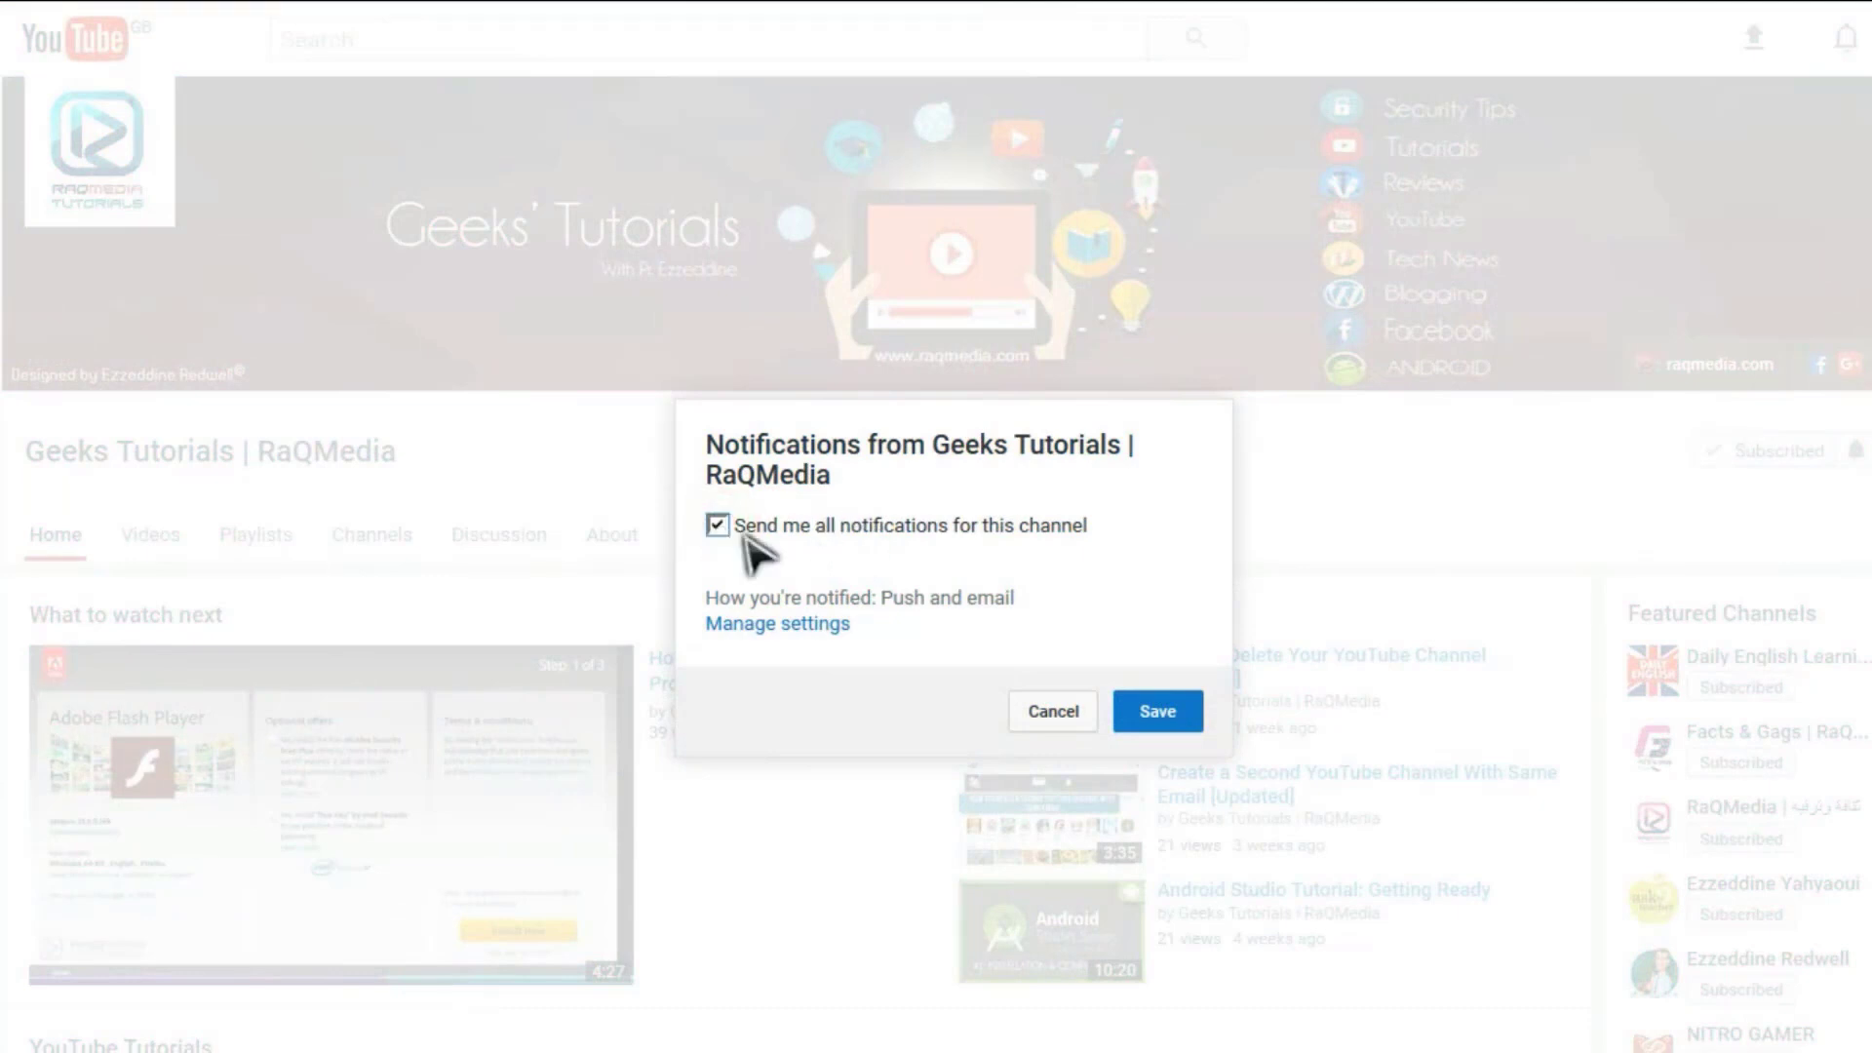
{"action": "left_click", "coordinate": [1160, 713]}
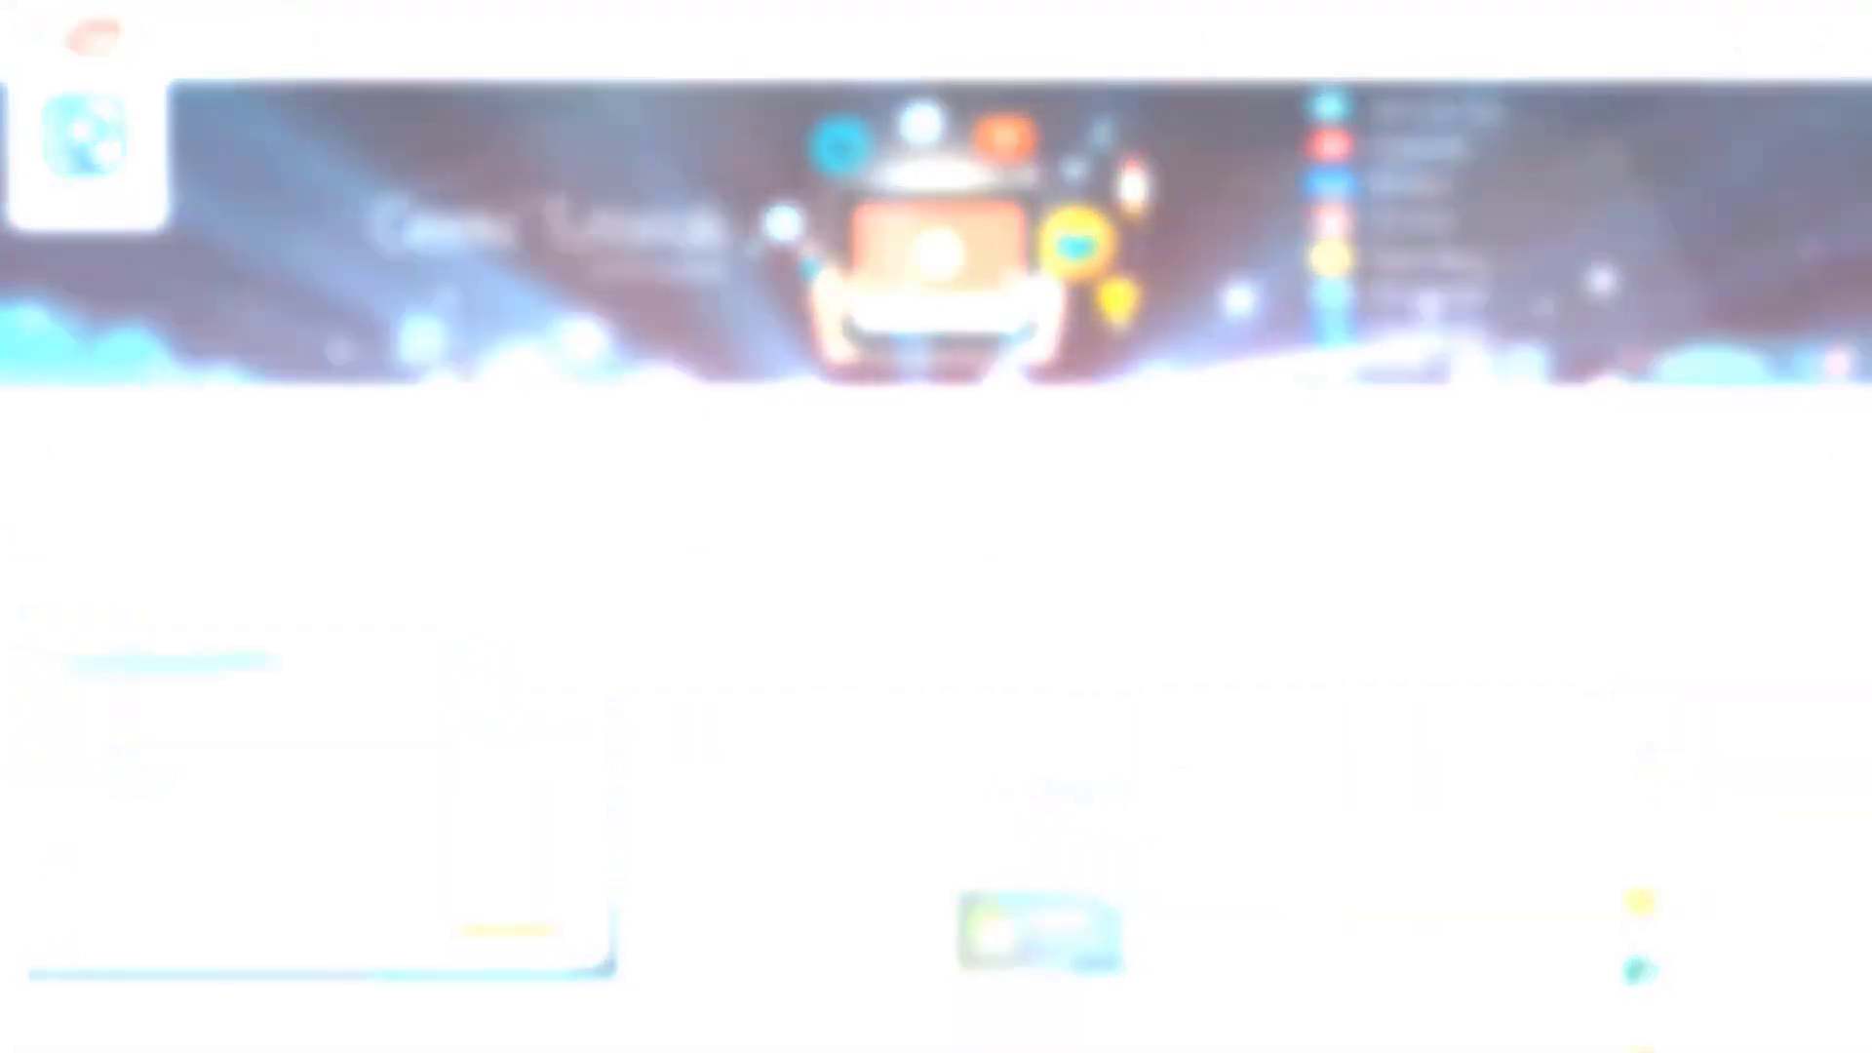